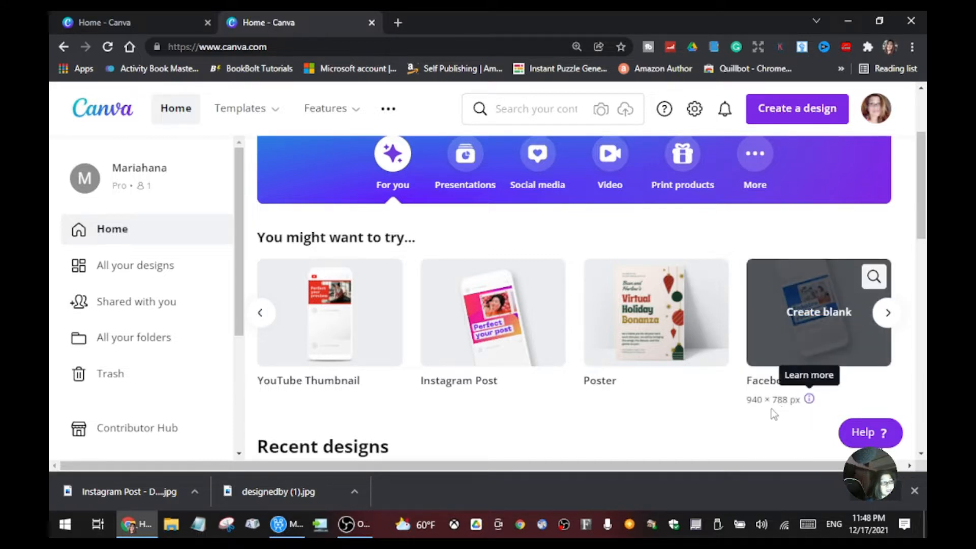
Step: Create a blank 940 × 788 px Facebook post and browse the suggested templates
mouse_move(772, 404)
left_click(768, 401)
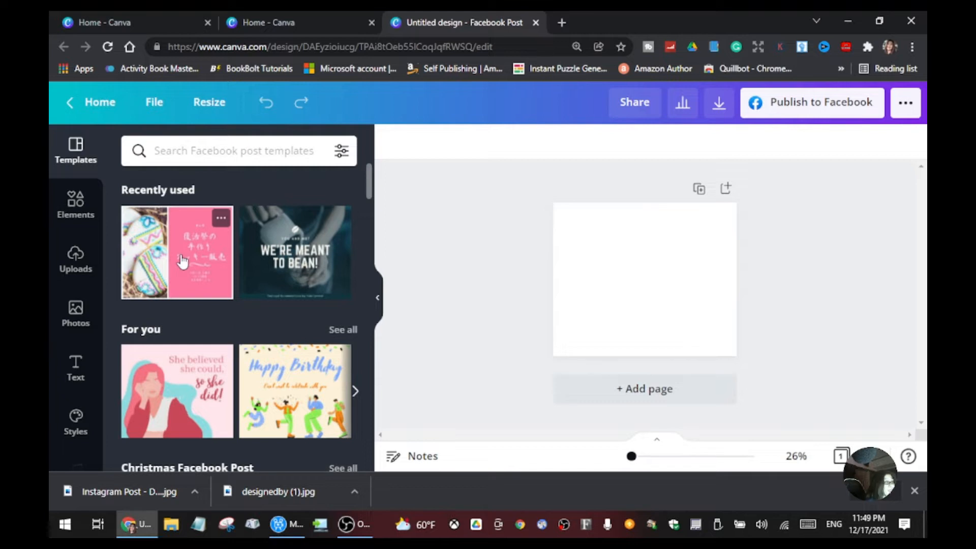
scroll(183, 261, "down", 1)
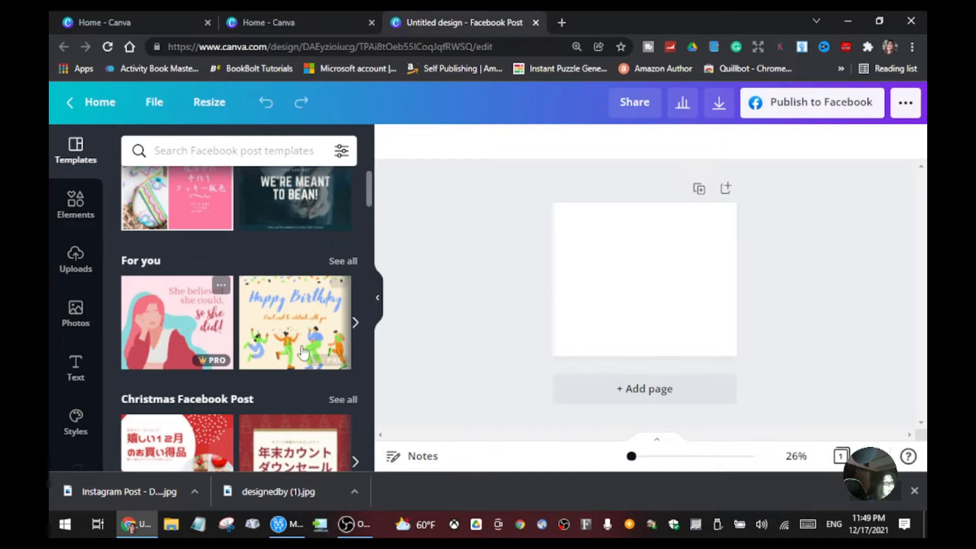
scroll(302, 219, "up", 2)
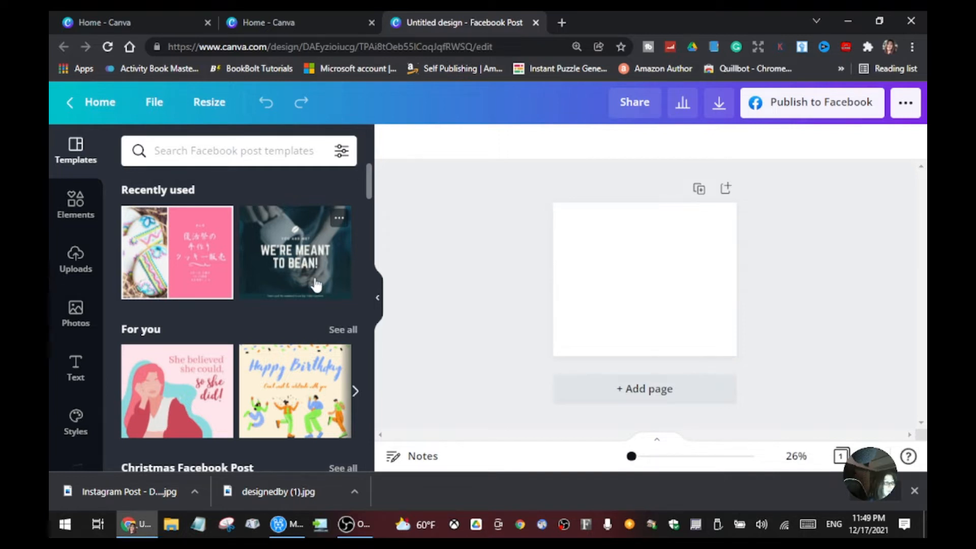
scroll(315, 280, "down", 4)
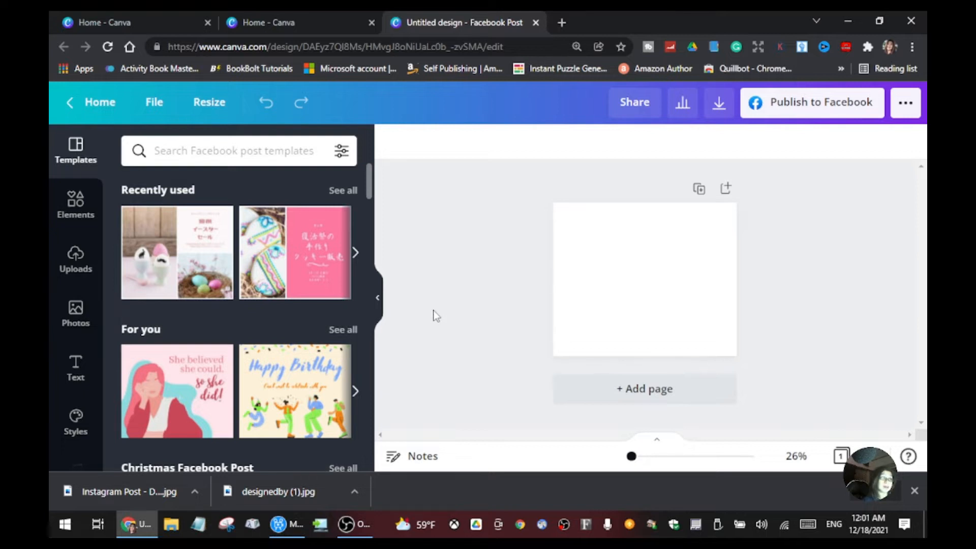
Step: Insert the recently used blue-and-white gradient image and stretch it to cover the whole page as a background
left_click(75, 204)
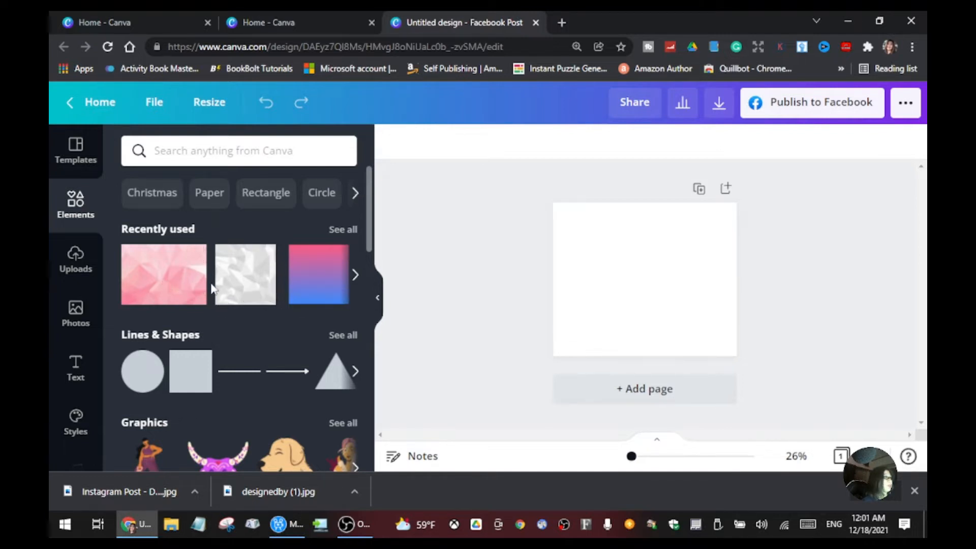
scroll(259, 287, "down", 10)
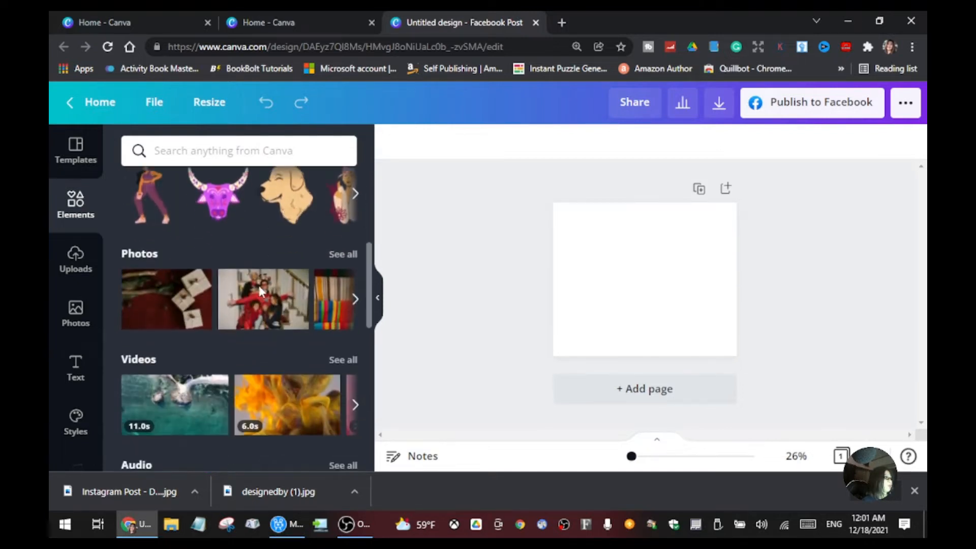
scroll(263, 303, "down", 1)
scroll(358, 280, "up", 12)
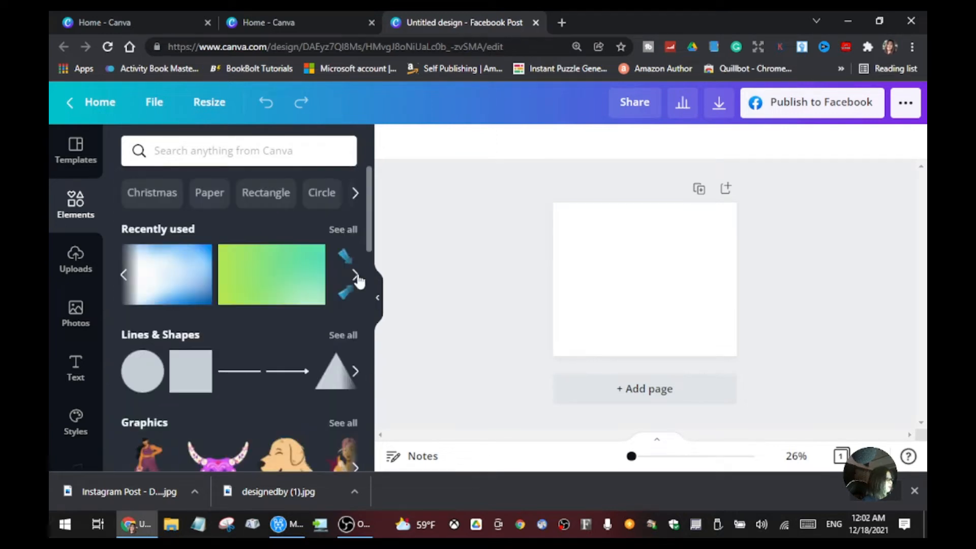
left_click(170, 284)
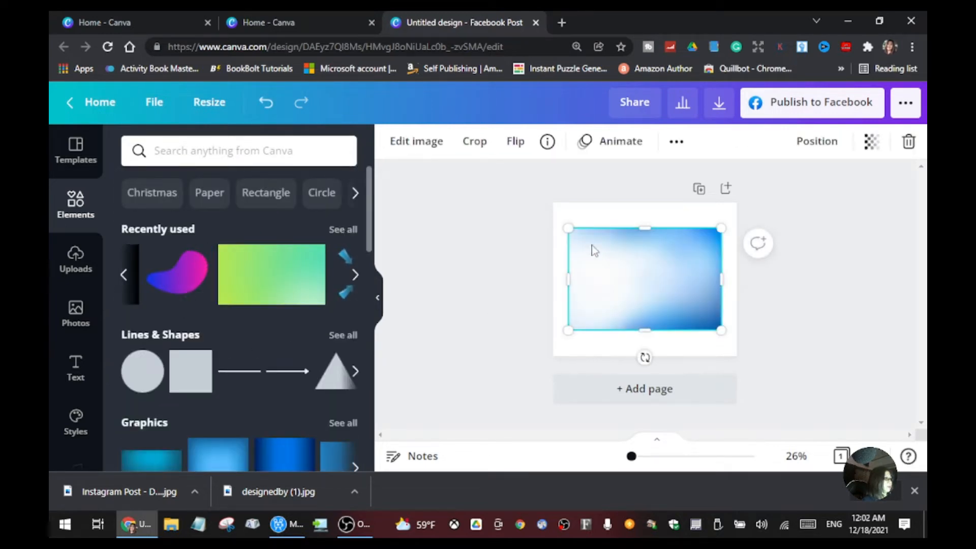
left_click_drag(599, 254, 584, 224)
left_click_drag(704, 304, 720, 348)
left_click_drag(644, 328, 652, 359)
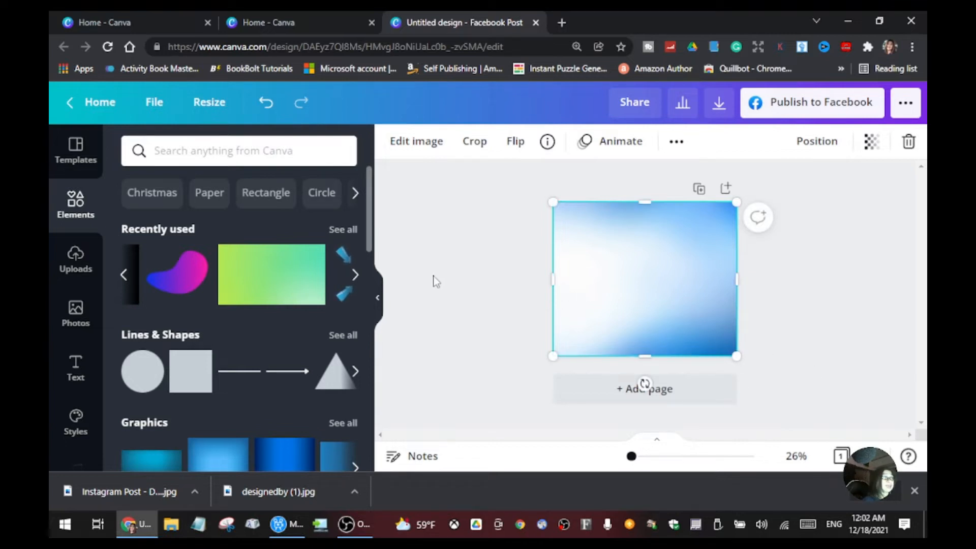
left_click(462, 279)
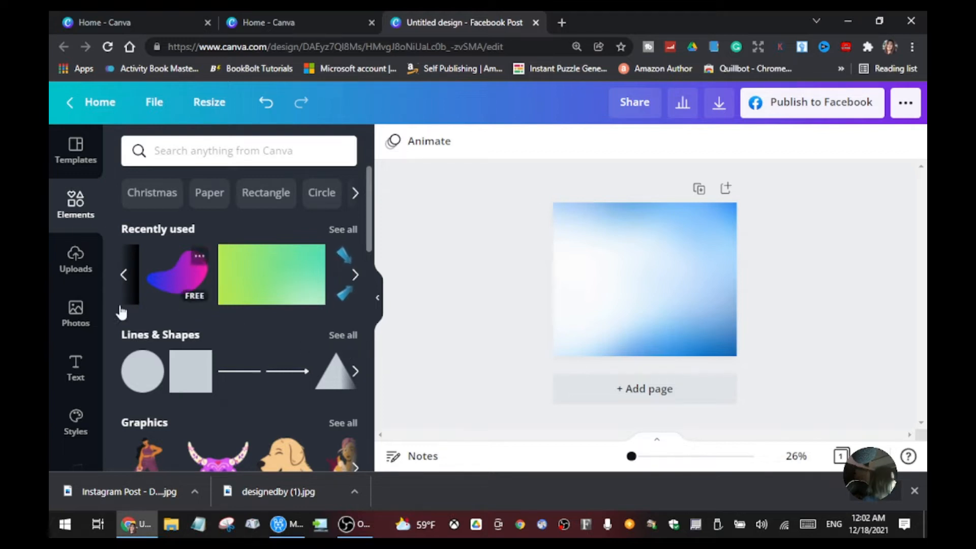
Step: Add the uploaded photo with the Satado Donut Coffee sign and enlarge it to cover the right part of the page
left_click(79, 264)
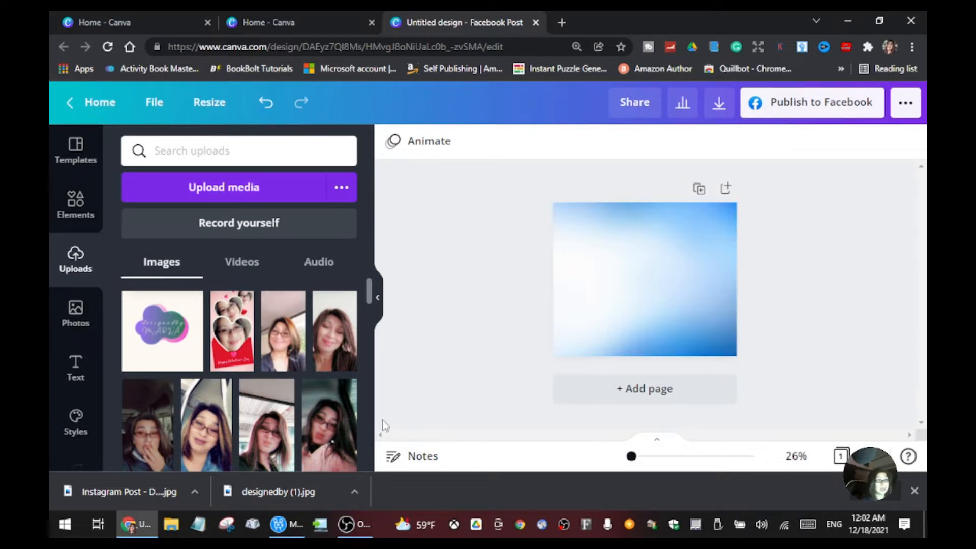
scroll(267, 406, "down", 5)
scroll(267, 418, "down", 1)
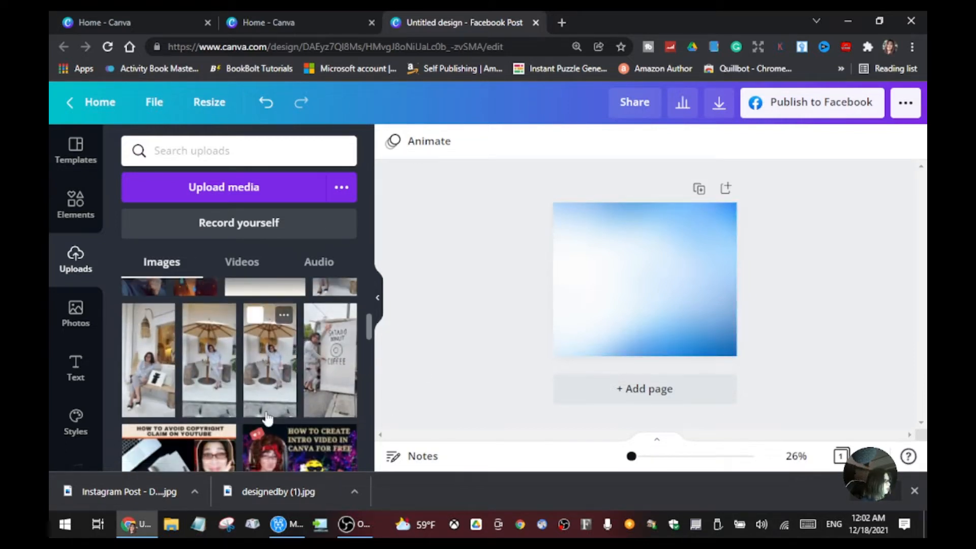
scroll(364, 386, "down", 1)
scroll(364, 385, "up", 1)
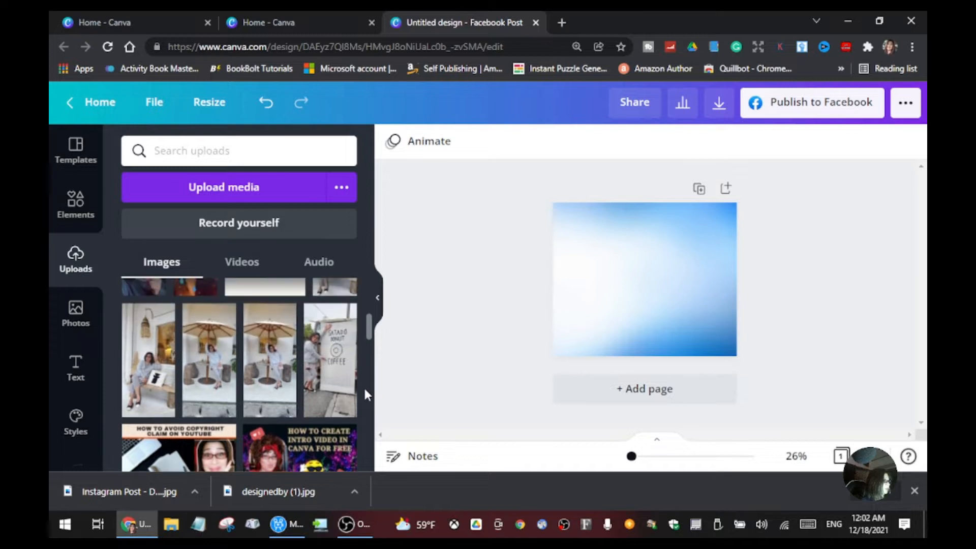
left_click(332, 389)
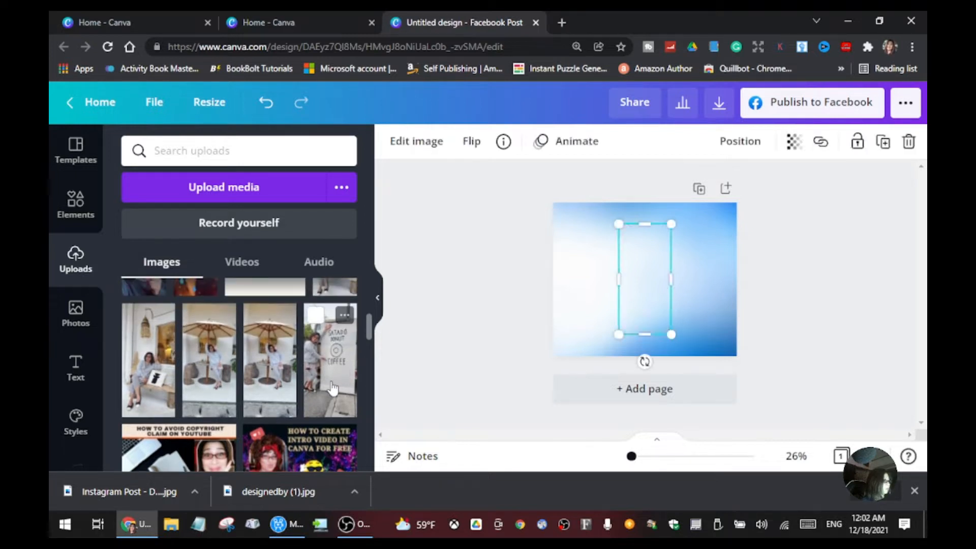
left_click_drag(647, 285, 666, 263)
left_click_drag(697, 322, 720, 363)
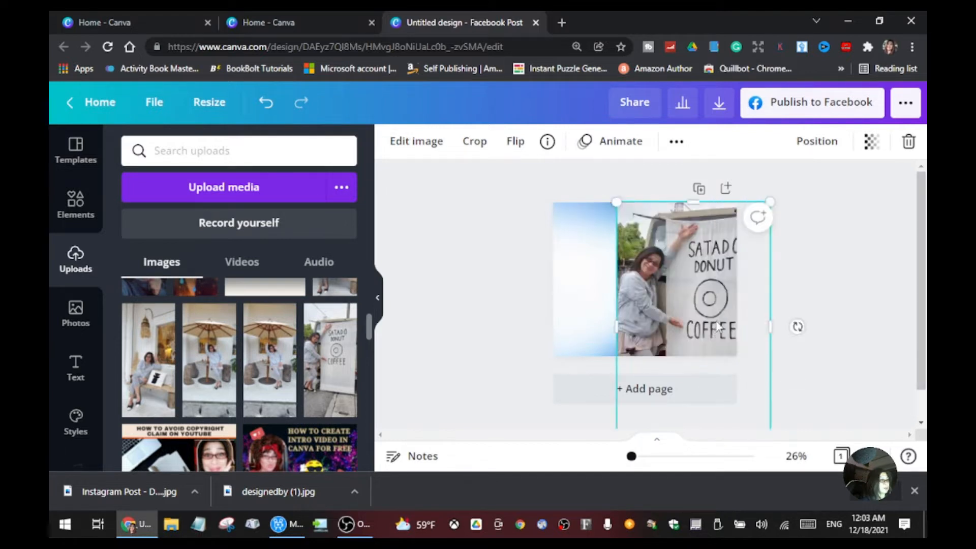
left_click_drag(715, 320, 706, 300)
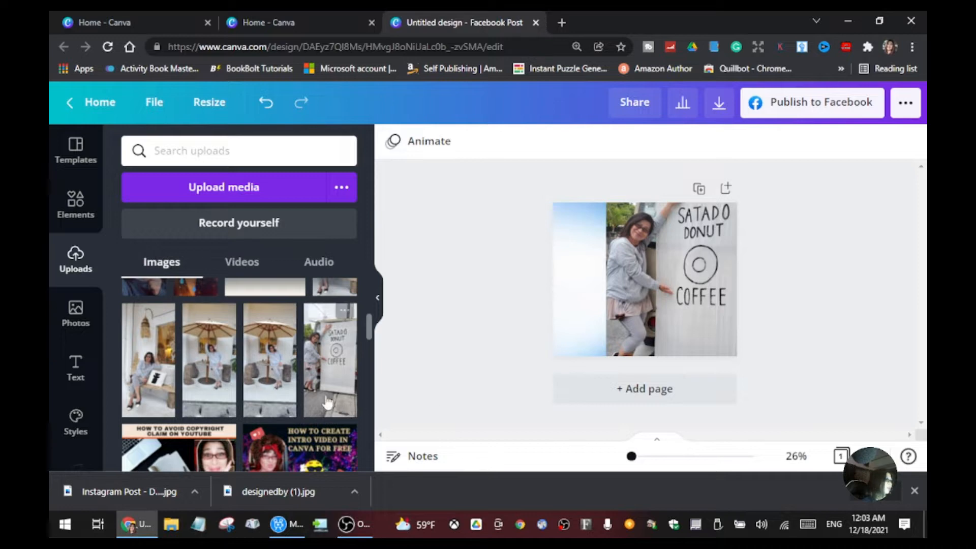
Step: Add the uploaded photo of the long-haired woman with a raised hand and reposition it over the sign photo
scroll(300, 386, "down", 10)
scroll(318, 392, "down", 3)
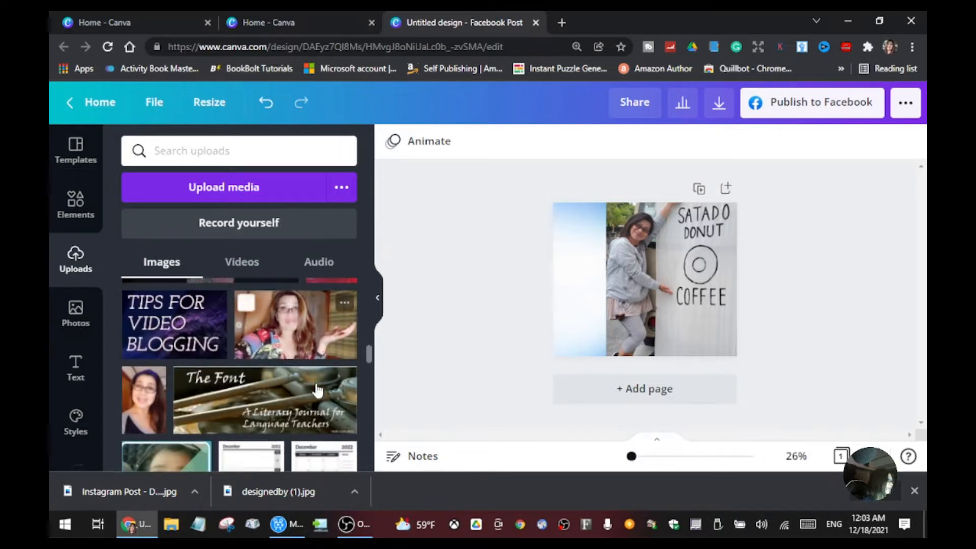
scroll(318, 393, "down", 1)
scroll(323, 381, "up", 3)
scroll(320, 427, "down", 3)
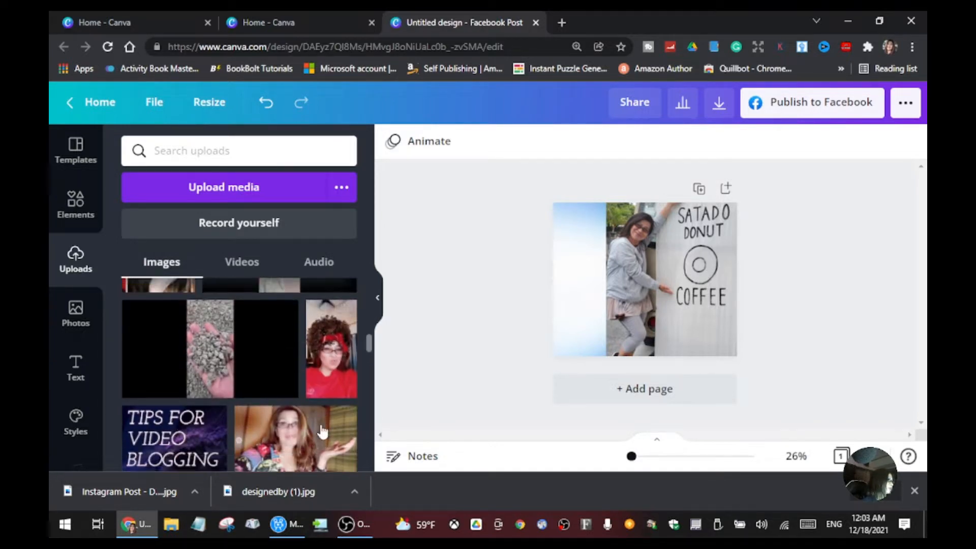
left_click(315, 320)
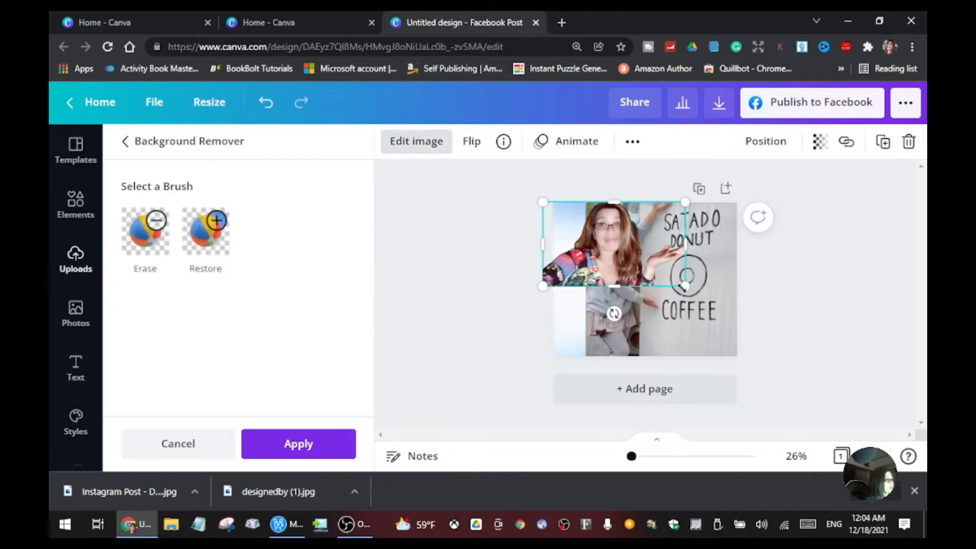
left_click_drag(684, 287, 690, 299)
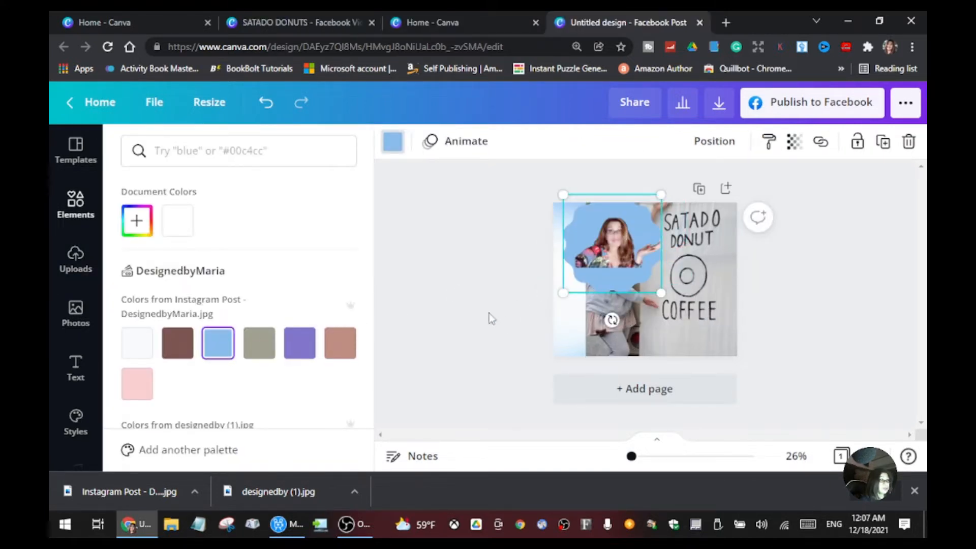
Step: Try several palette colours on the scalloped shape behind the woman's cutout, finishing with light purple
left_click(142, 389)
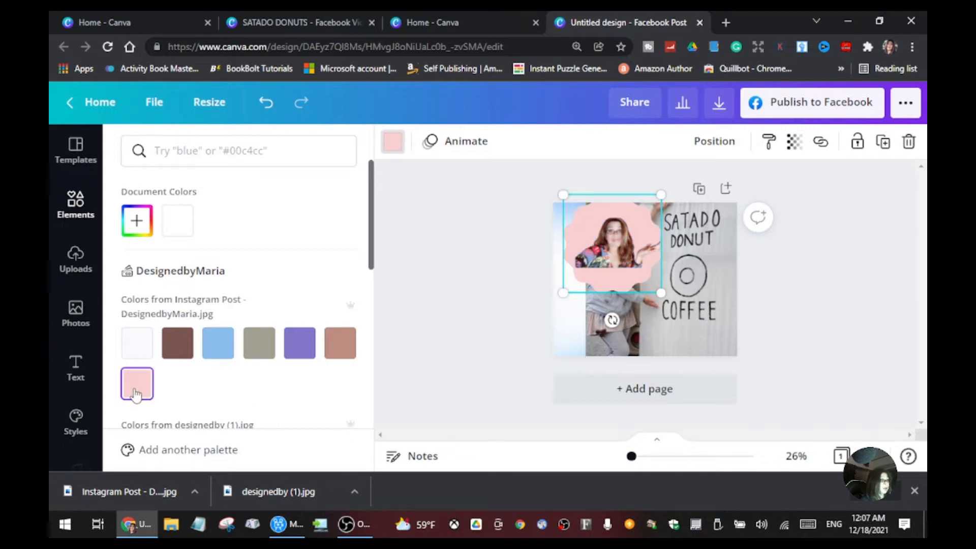
scroll(305, 373, "down", 3)
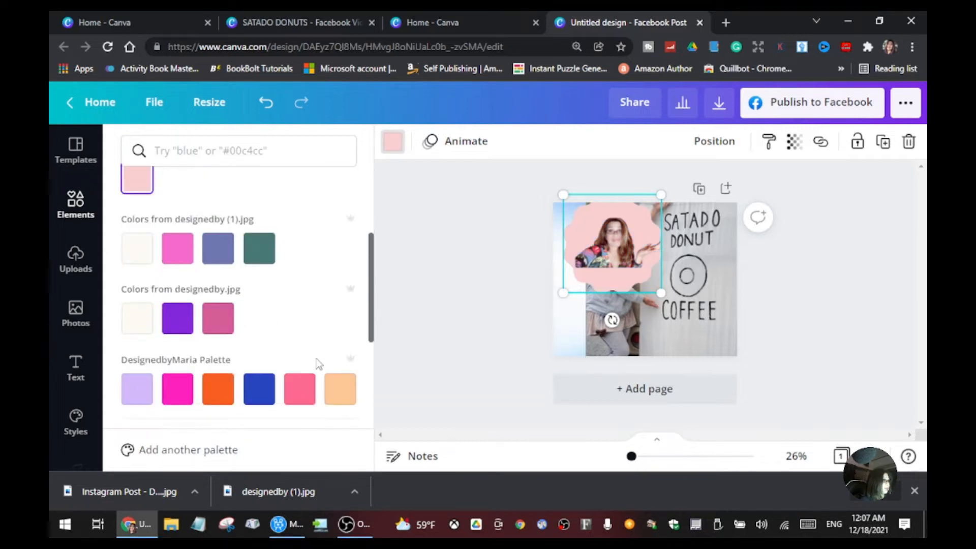
left_click(210, 325)
left_click(218, 402)
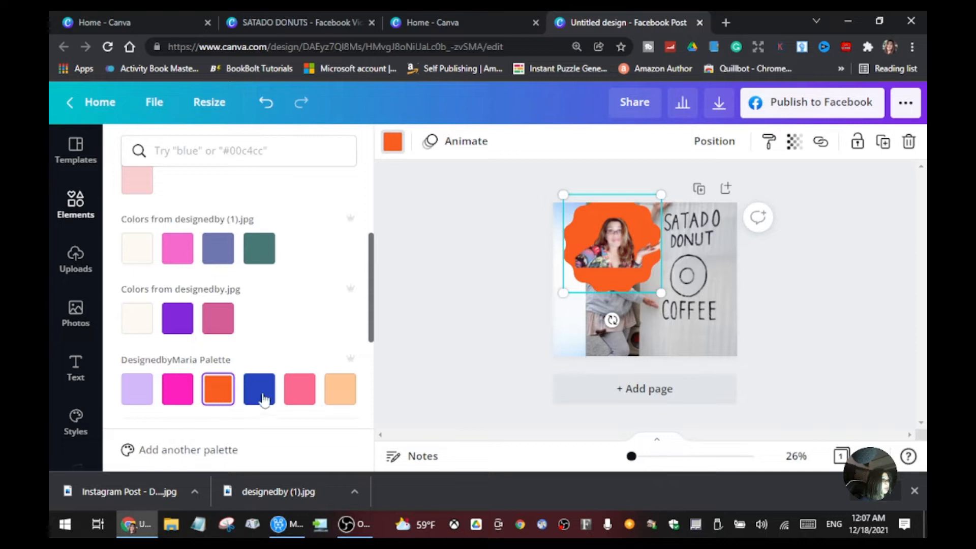
left_click(300, 392)
left_click(340, 393)
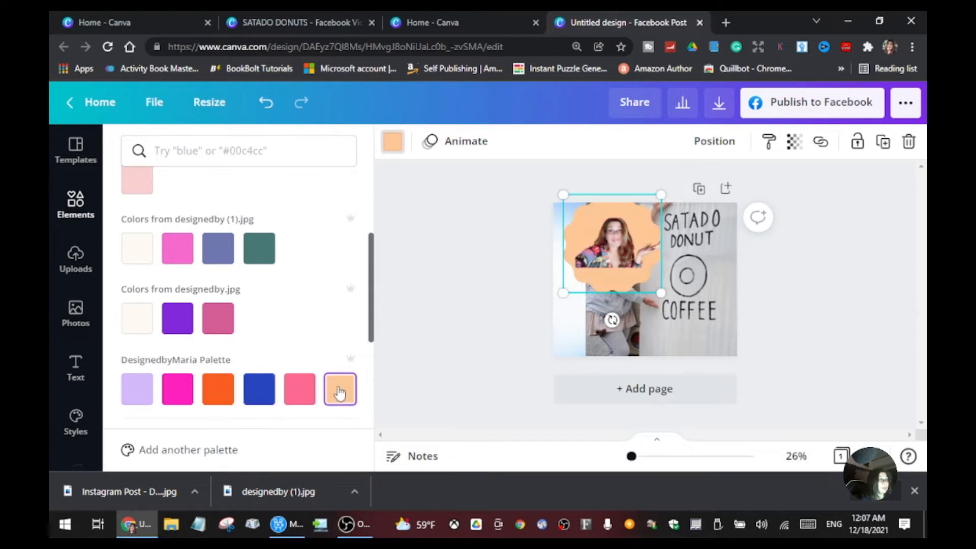
left_click(135, 399)
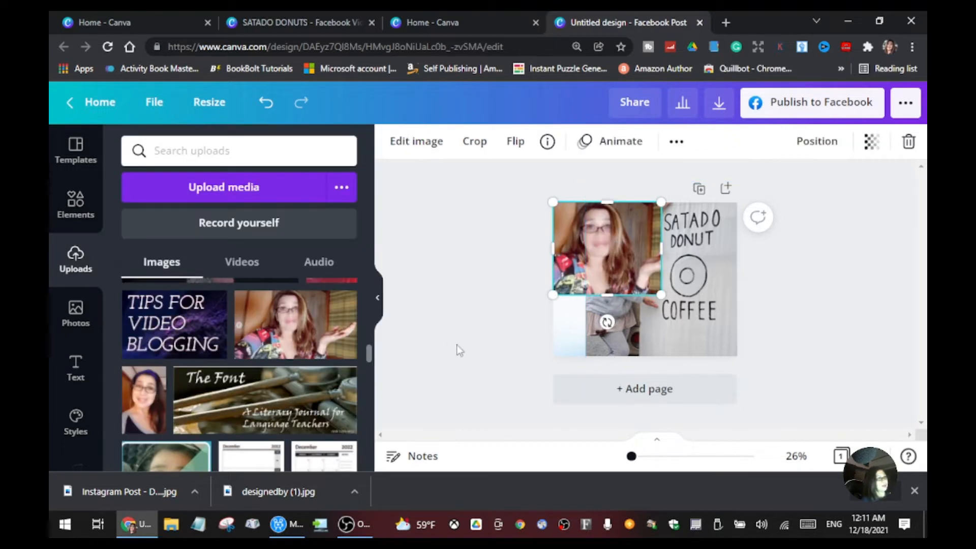
left_click(457, 348)
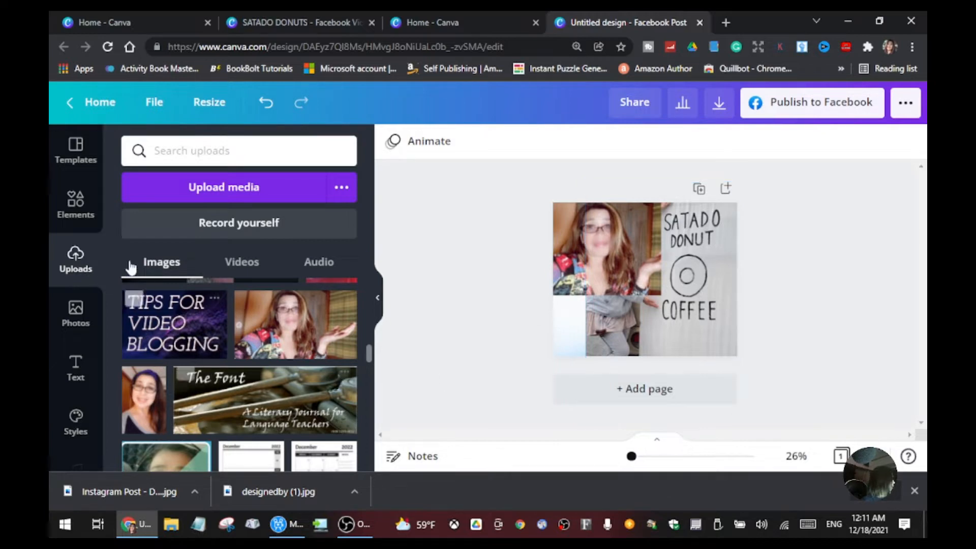
Step: Search the elements library for "border"
left_click(81, 207)
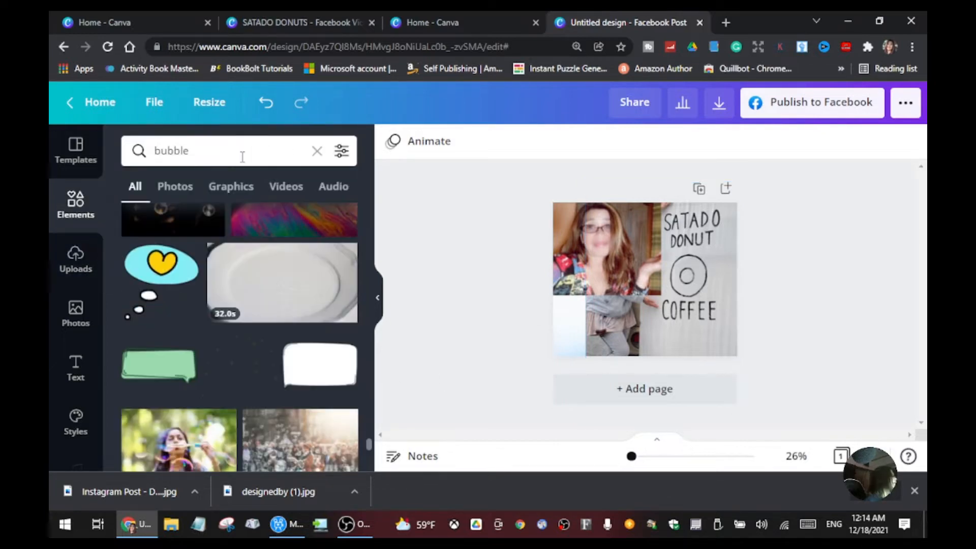
left_click(246, 160)
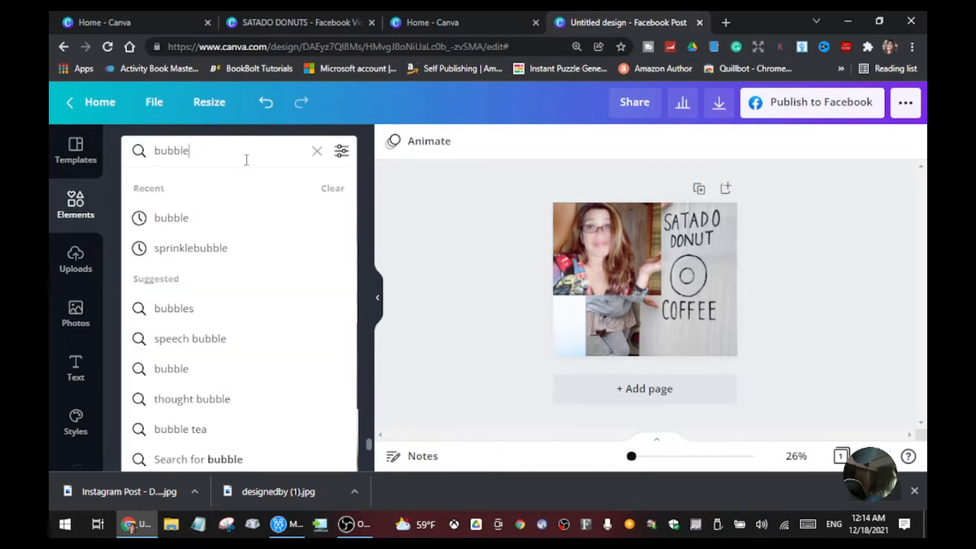
key("BackSpace")
key("BackSpace")
key("BackSpace")
type("b")
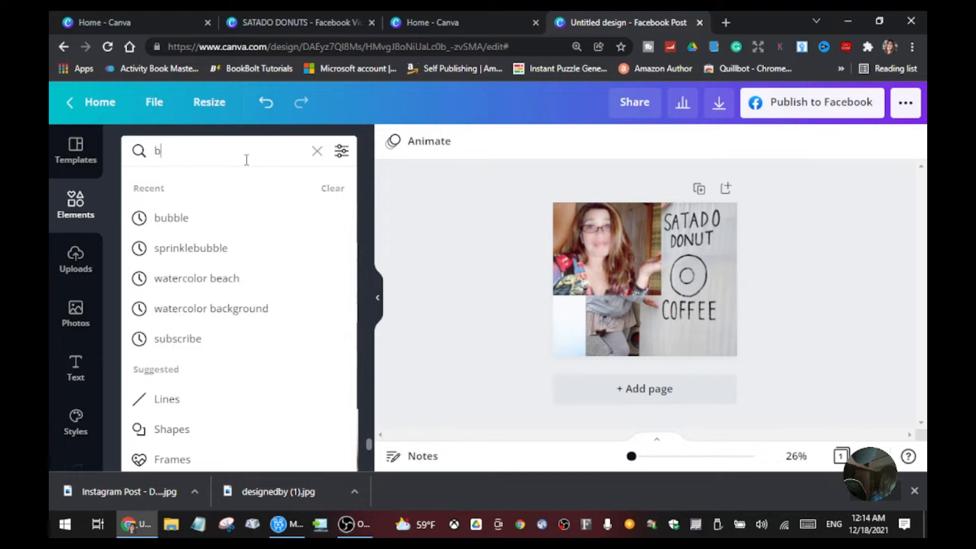
type("order")
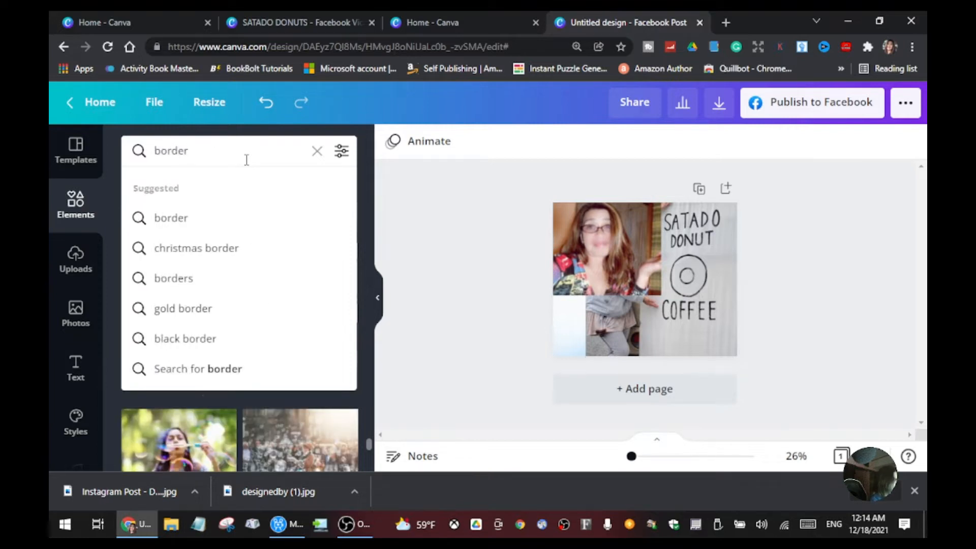
key("Return")
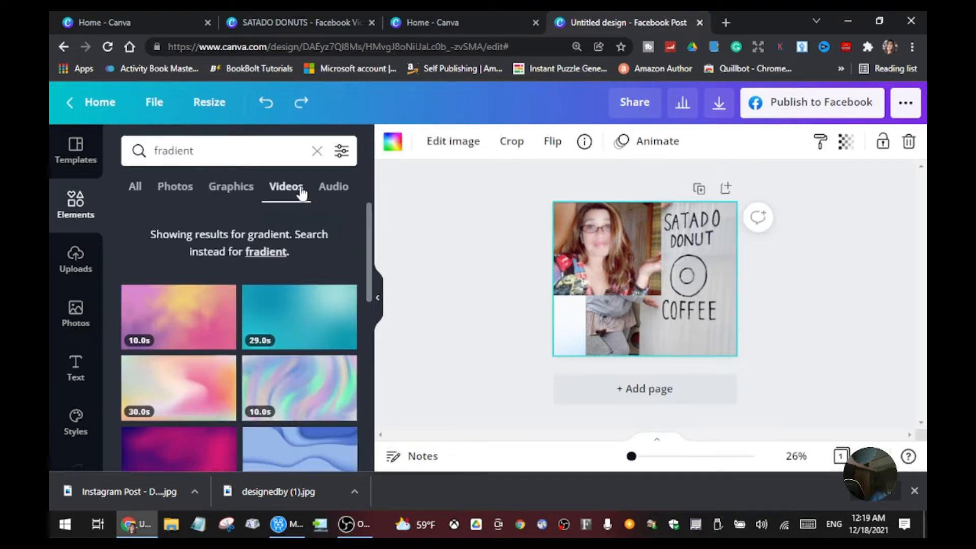
Step: Insert the pink, purple and orange wave from the gradient graphics and rotate it 90° clockwise into the page's lower-left corner
left_click(248, 192)
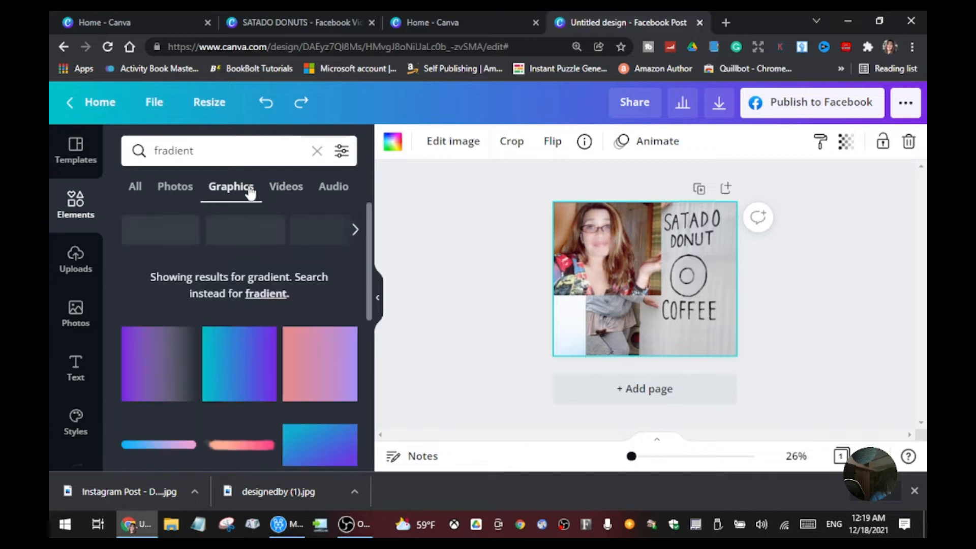
scroll(194, 360, "down", 10)
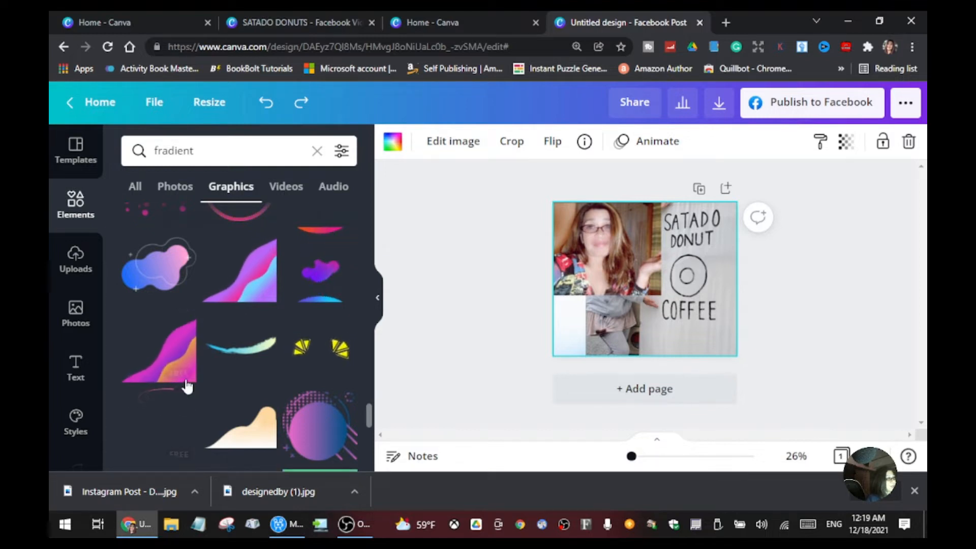
left_click(170, 356)
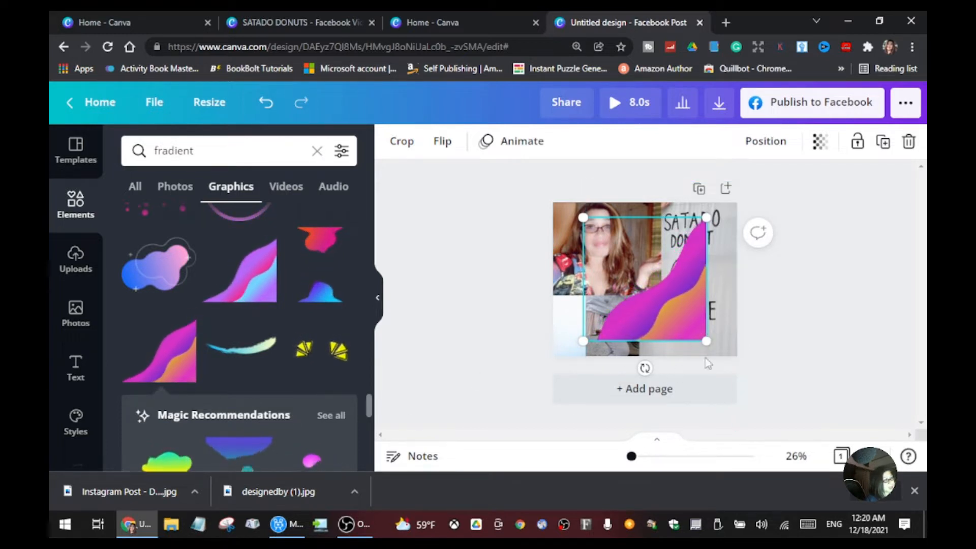
left_click_drag(644, 368, 491, 279)
left_click_drag(684, 304, 654, 320)
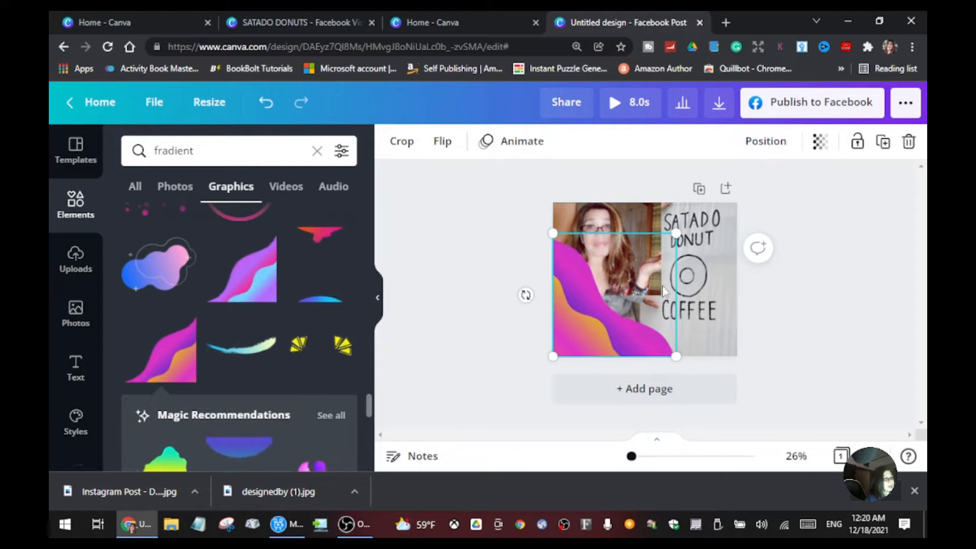
Step: Enlarge the wave graphic from its upper-right corner so it covers more of the two photos
left_click_drag(676, 232, 719, 222)
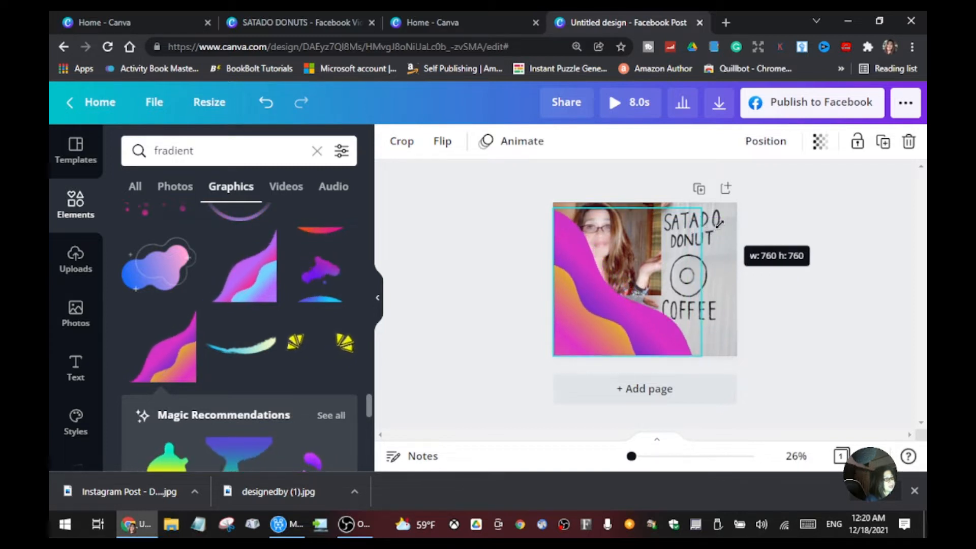
left_click_drag(718, 222, 714, 226)
left_click(758, 231)
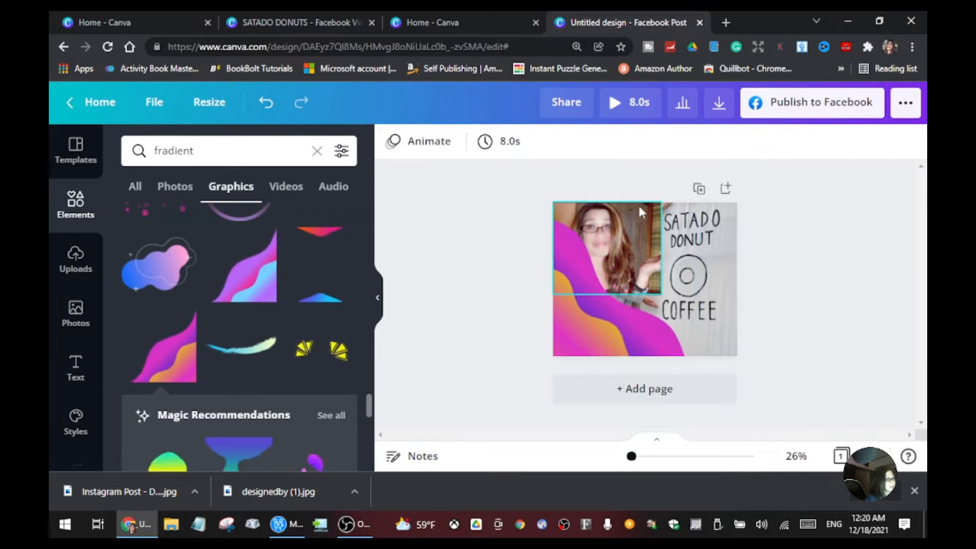
Step: Extend the bottom edge of the woman's photo downward behind the wave graphic
left_click(641, 241)
mouse_move(610, 297)
left_mouse_down()
mouse_move(610, 285)
mouse_move(615, 315)
left_mouse_up()
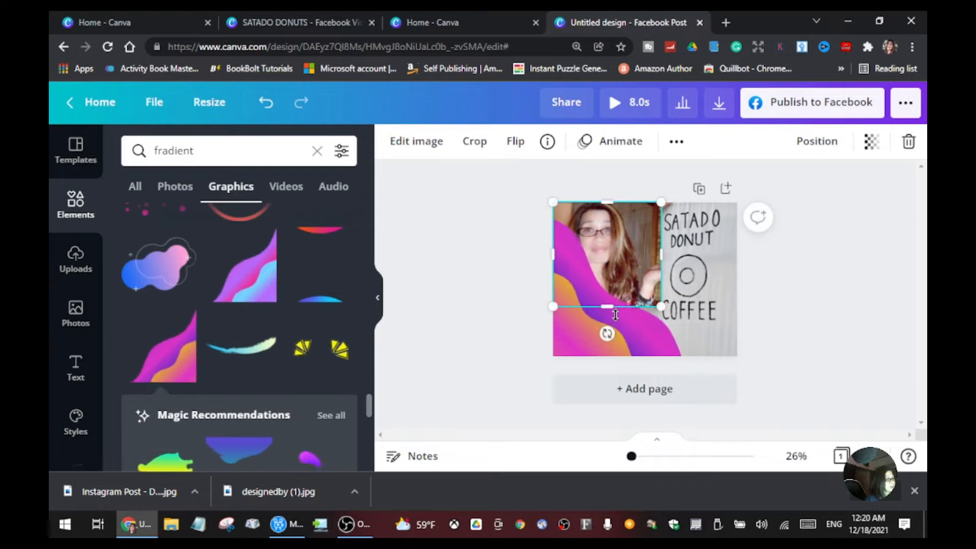
Step: Adjust the wave graphic's size and shift it slightly downward in the page's lower-left corner
left_click(669, 339)
left_click_drag(691, 355, 681, 352)
left_click_drag(616, 327, 615, 335)
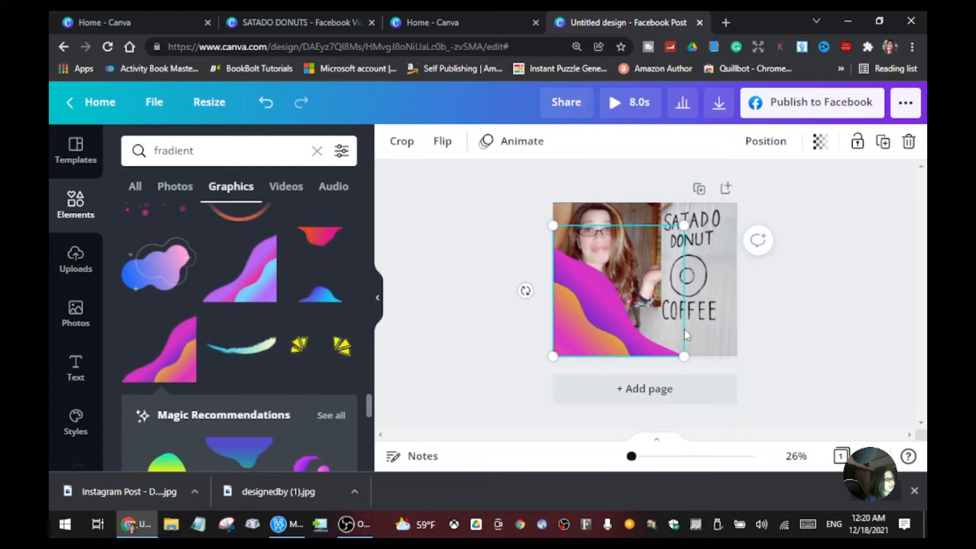
left_click(398, 284)
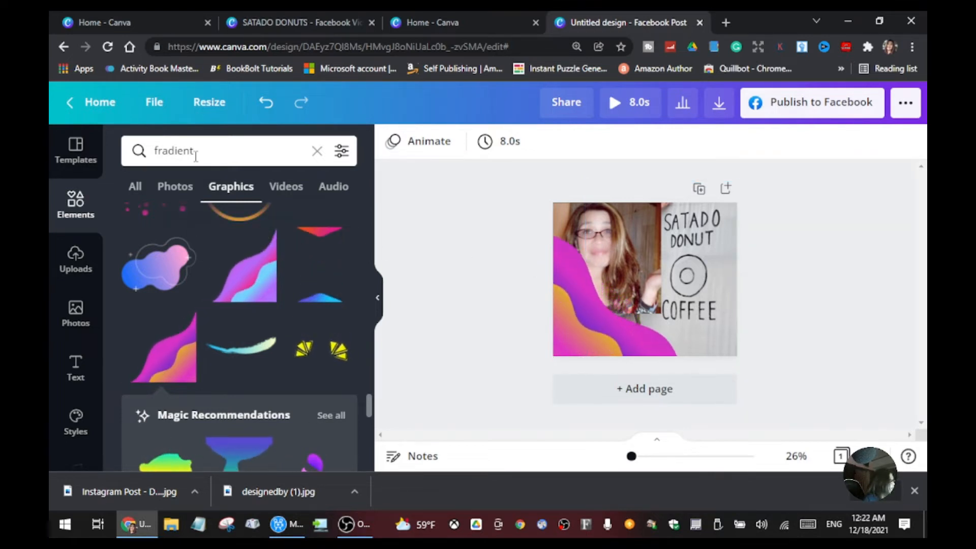
Step: Replace the graphics search term with "donuts" and run the search
left_click(241, 151)
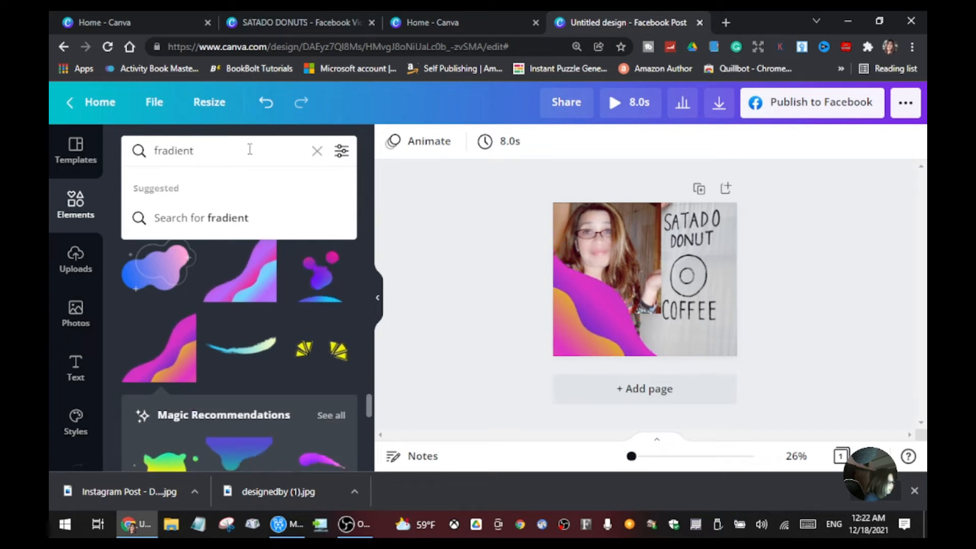
key("BackSpace")
key("BackSpace")
key("BackSpace")
key("BackSpace")
key("BackSpace")
key("BackSpace")
key("BackSpace")
key("BackSpace")
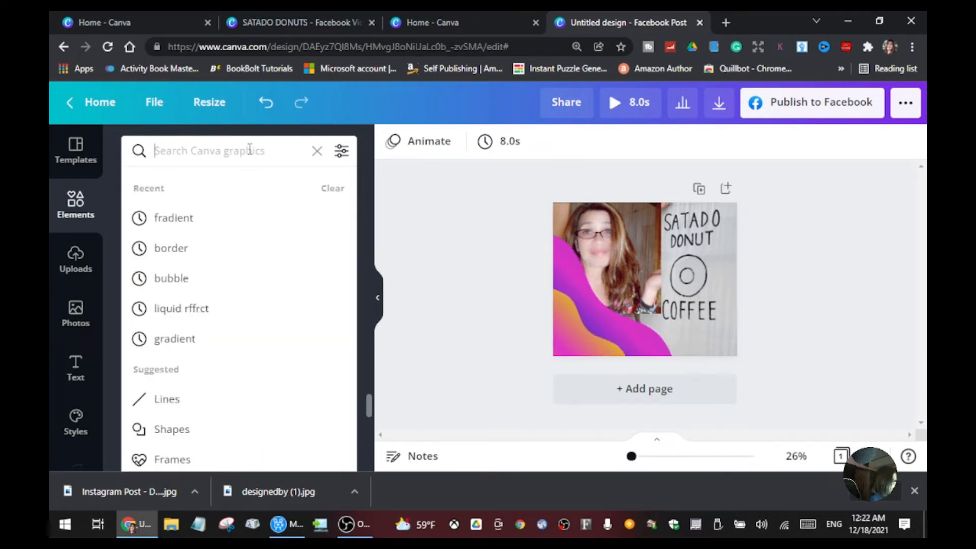
type("donuts")
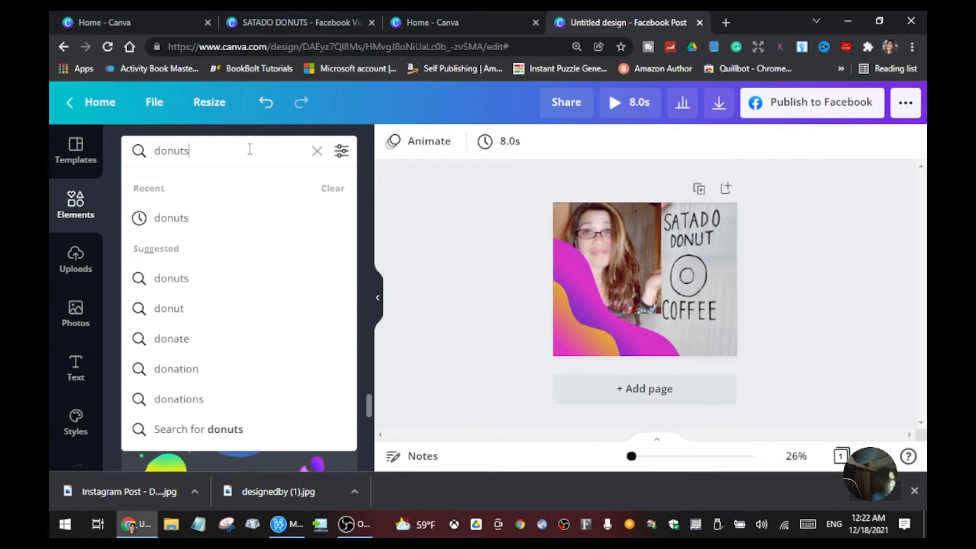
key("Return")
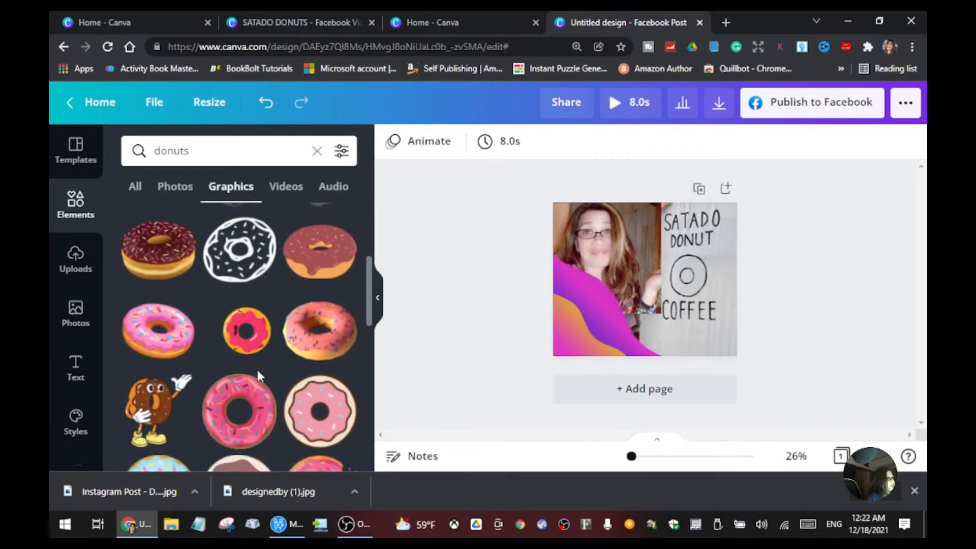
Step: Look through the donut graphics for one to cover the donut drawn on the sign
scroll(284, 307, "down", 5)
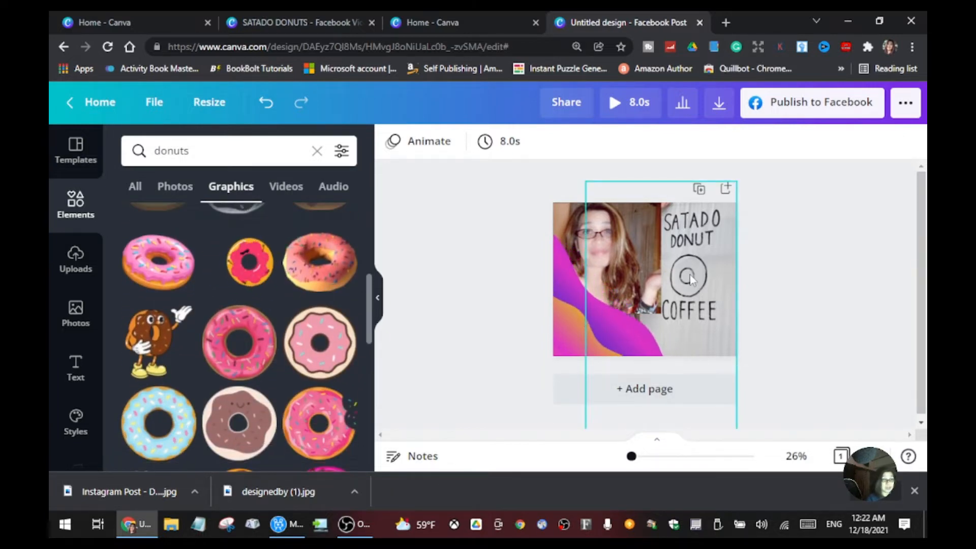
scroll(336, 367, "down", 5)
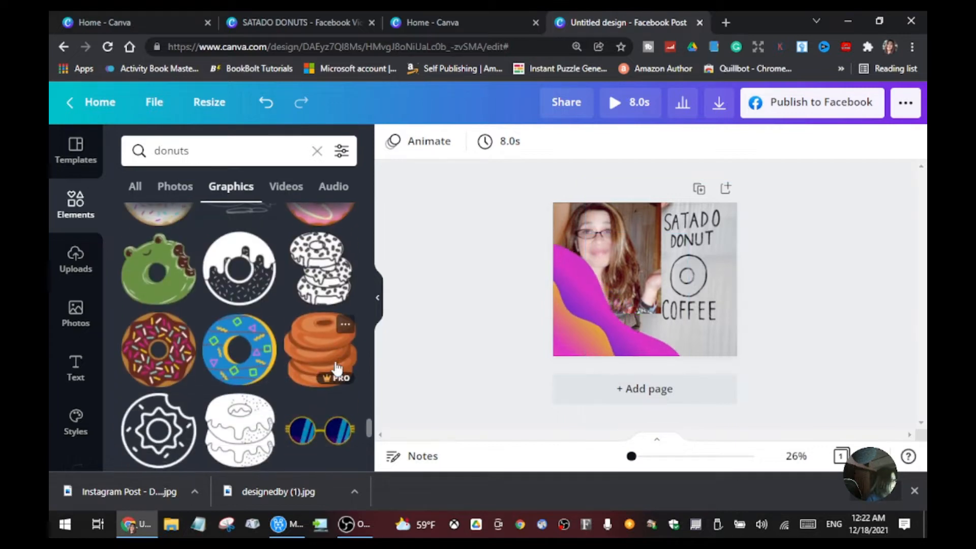
scroll(336, 367, "down", 6)
scroll(336, 367, "down", 5)
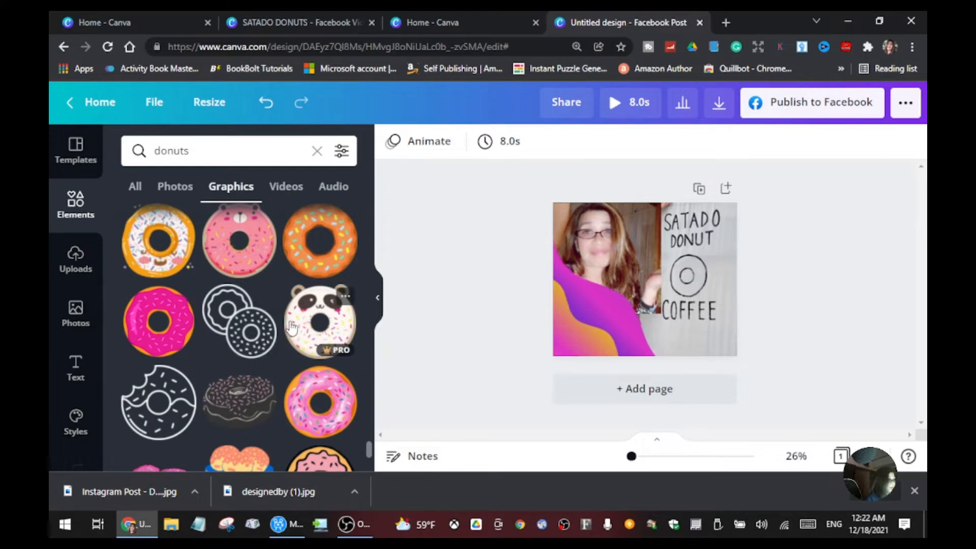
scroll(291, 327, "down", 3)
scroll(292, 327, "down", 3)
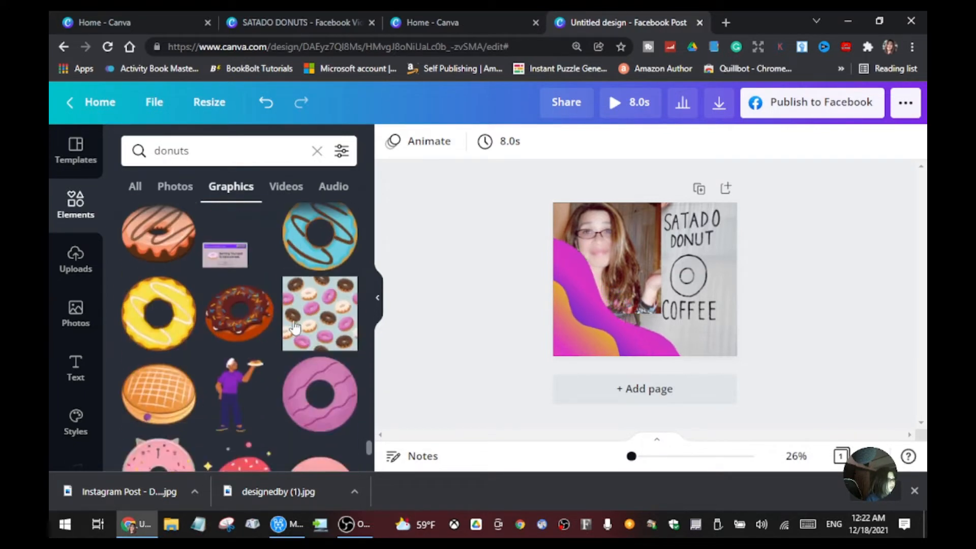
scroll(296, 324, "down", 3)
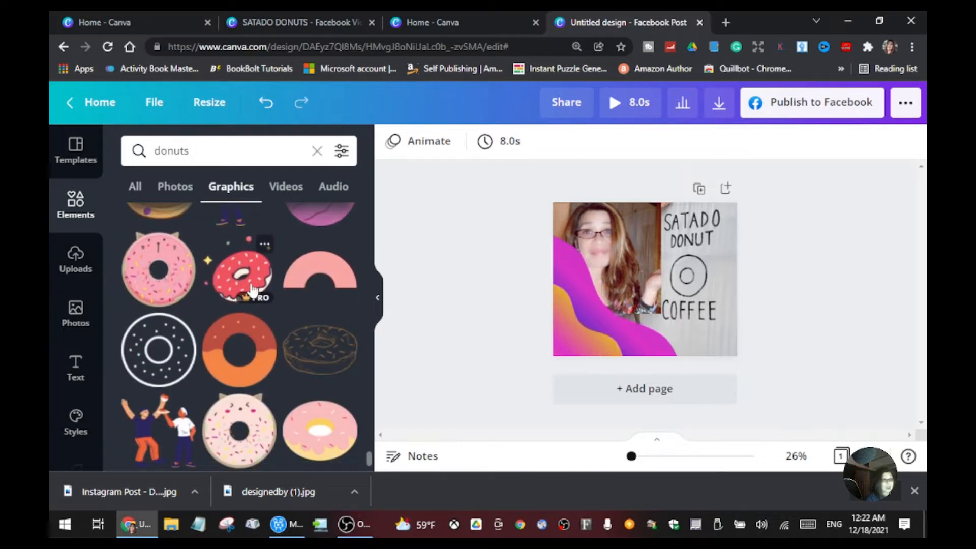
scroll(251, 292, "down", 3)
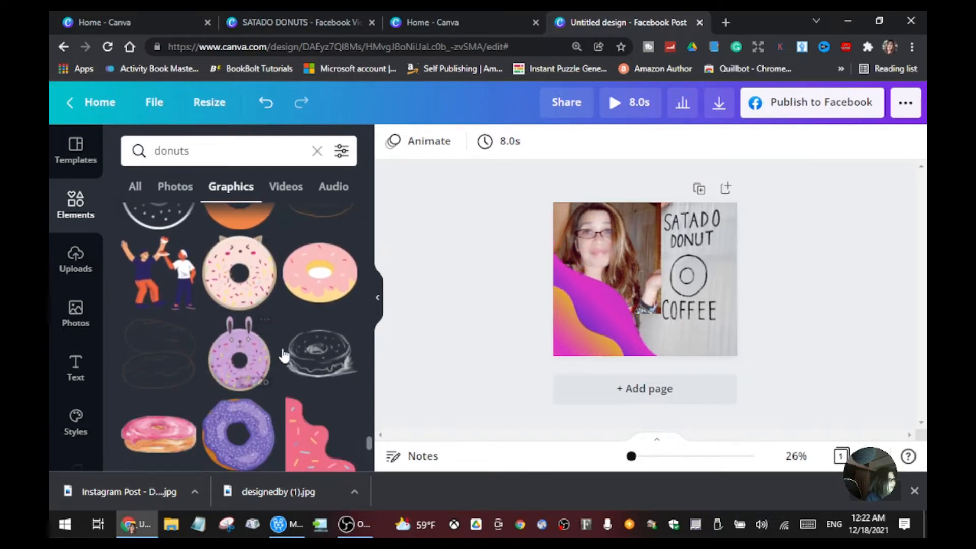
scroll(283, 355, "down", 10)
scroll(293, 382, "down", 10)
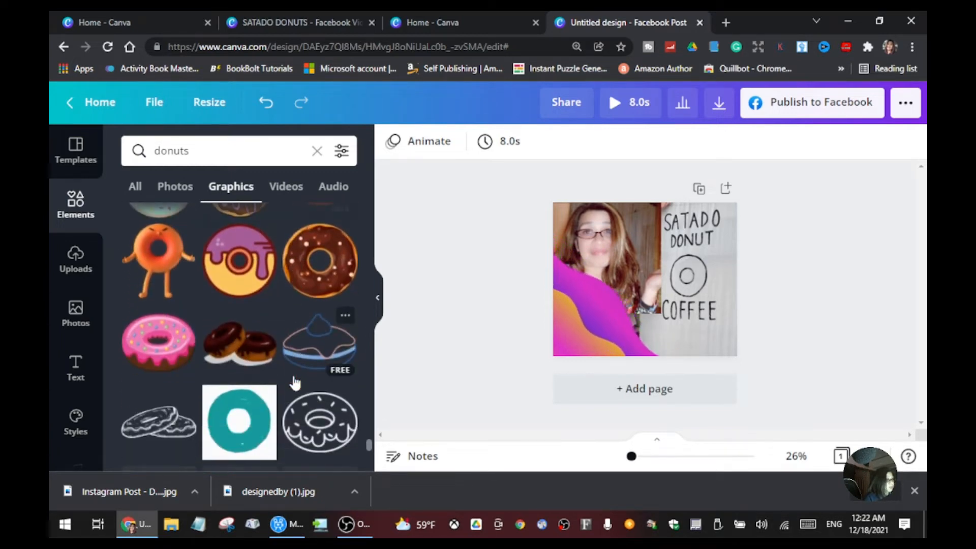
scroll(294, 383, "down", 5)
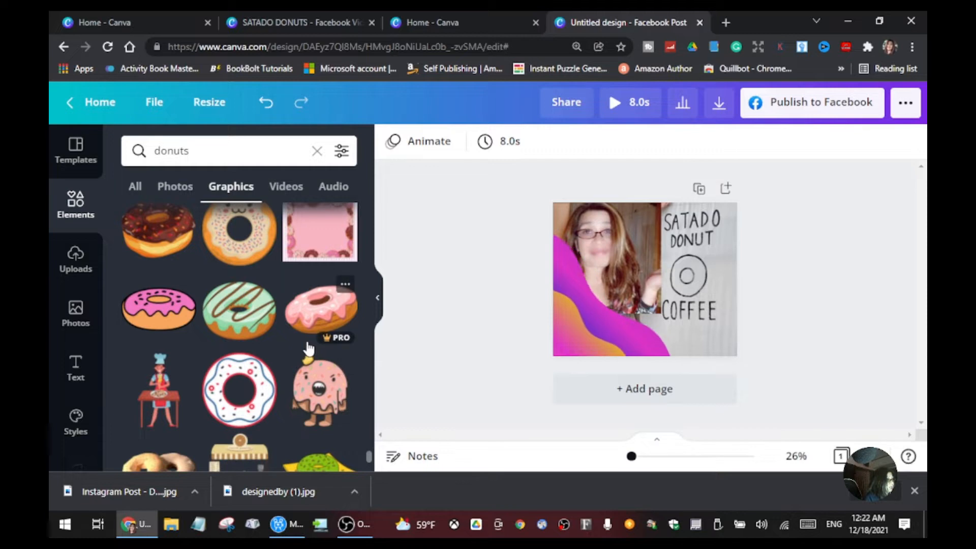
scroll(307, 349, "down", 10)
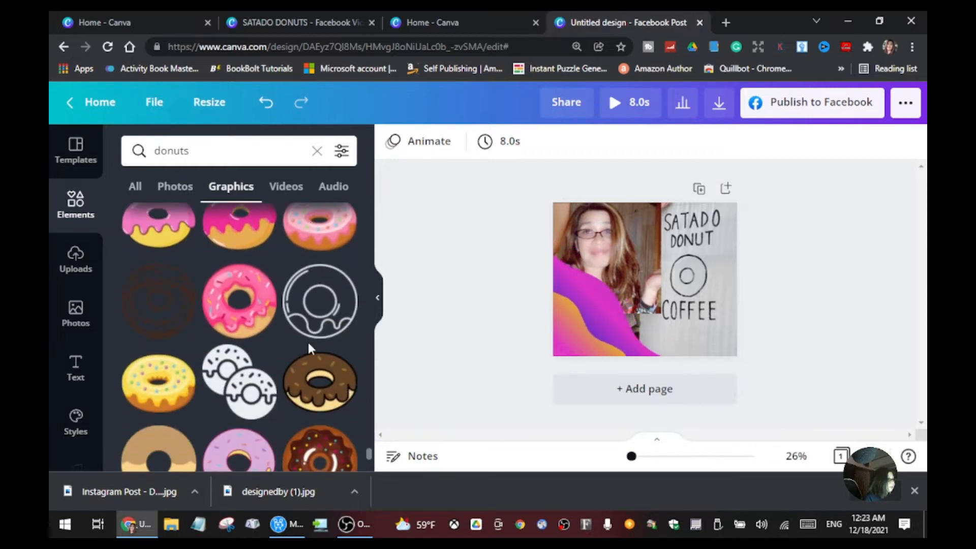
scroll(309, 348, "down", 3)
scroll(313, 447, "down", 10)
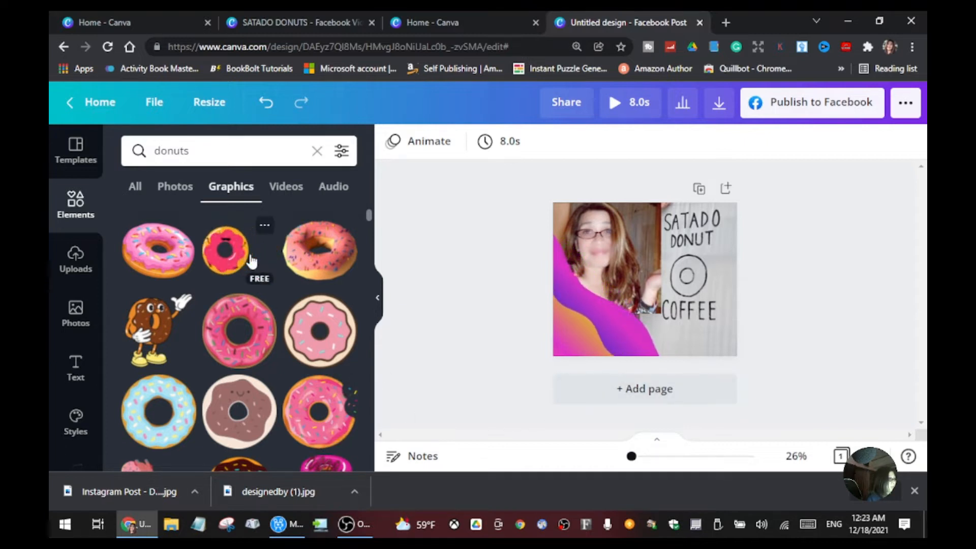
Step: Insert the free pink-iced donut graphic and shrink it to fit over the sign's drawn donut
left_click_drag(267, 257, 676, 280)
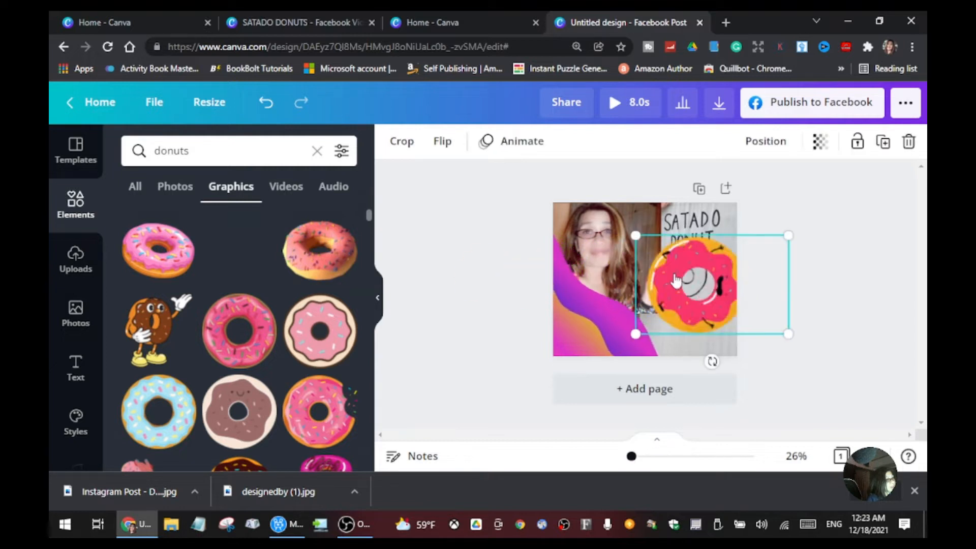
left_click_drag(784, 334, 707, 282)
left_click(761, 333)
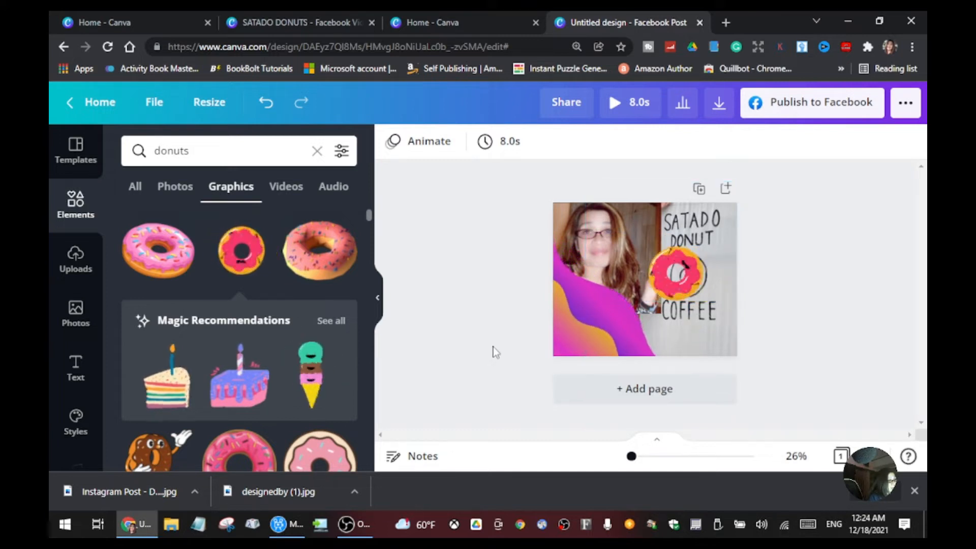
Step: Replace the graphics search term with "coffee" and run the search
left_click(199, 151)
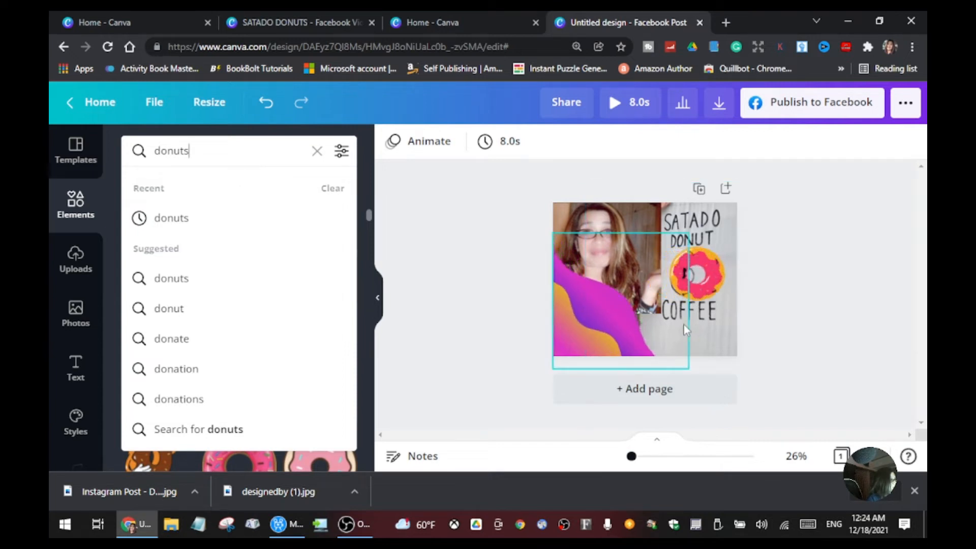
key("BackSpace")
key("BackSpace")
key("BackSpace")
key("BackSpace")
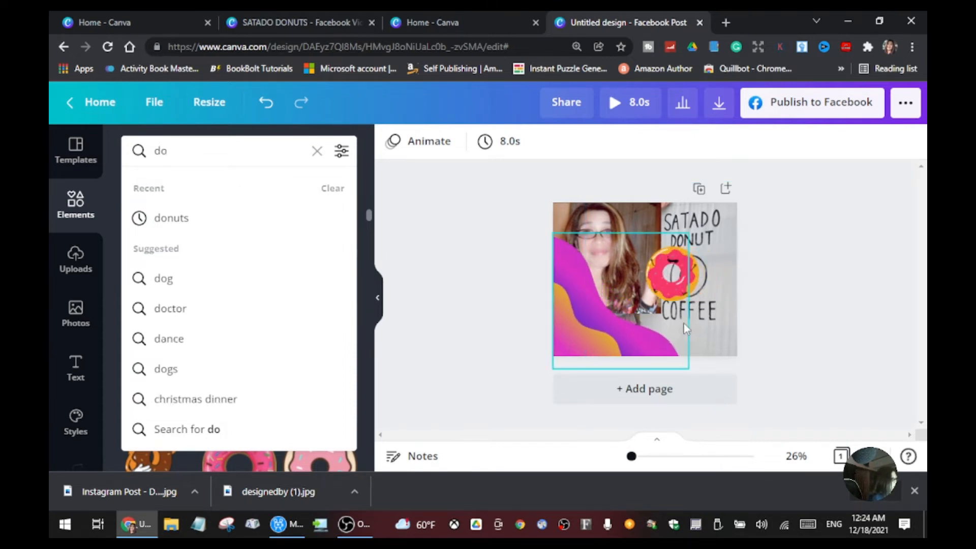
key("BackSpace")
key("BackSpace")
type("co")
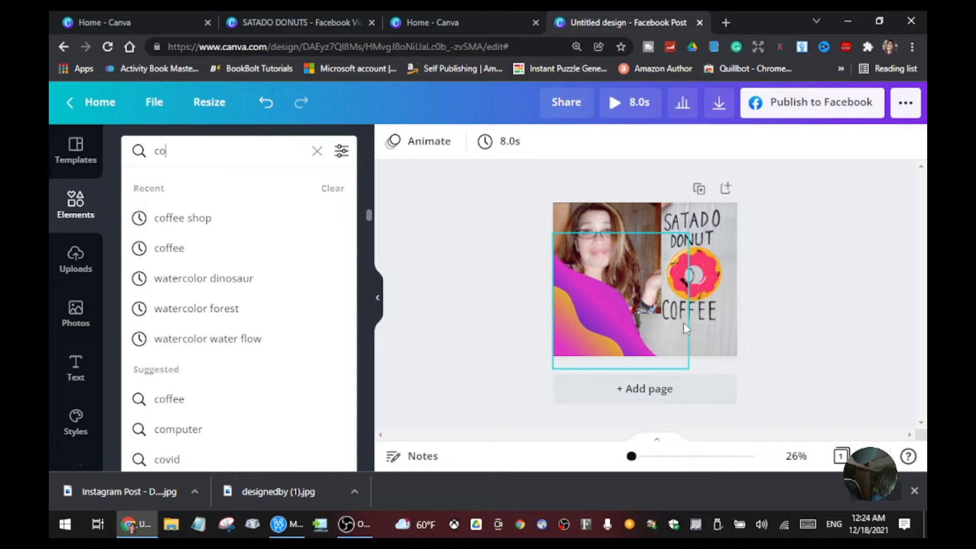
type("ffee")
key("Return")
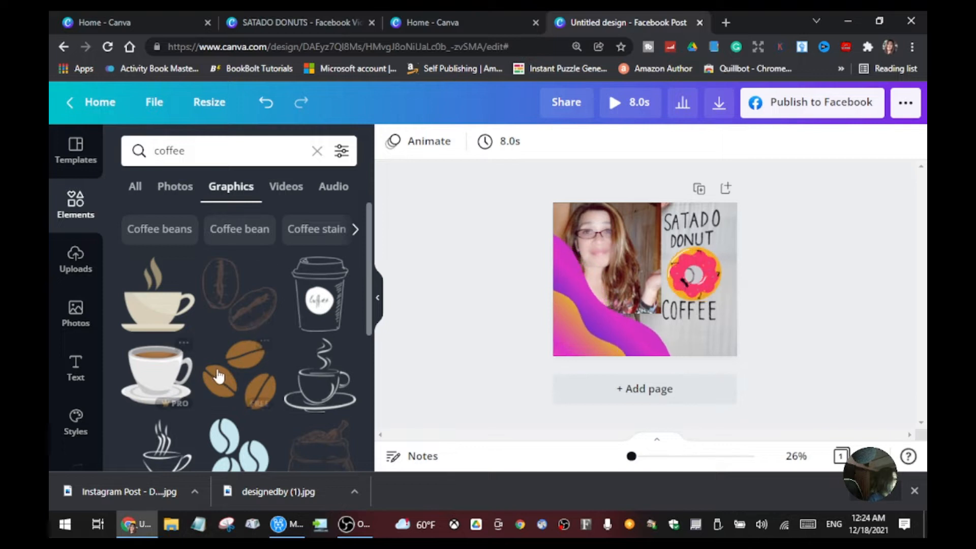
Step: Insert the steaming takeaway coffee cup graphic, shrink it and place it at the page's bottom edge beside the wave
scroll(320, 414, "down", 3)
scroll(321, 414, "down", 5)
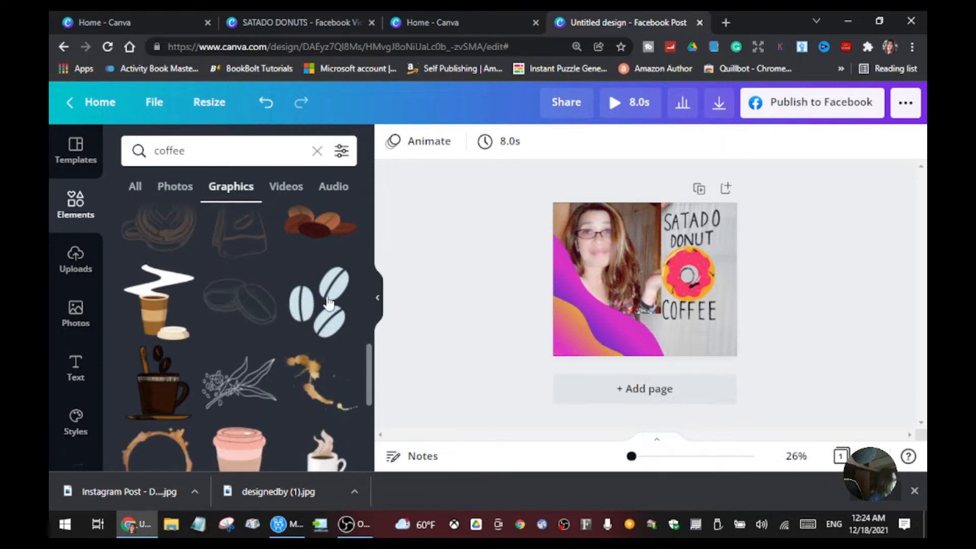
left_click(147, 315)
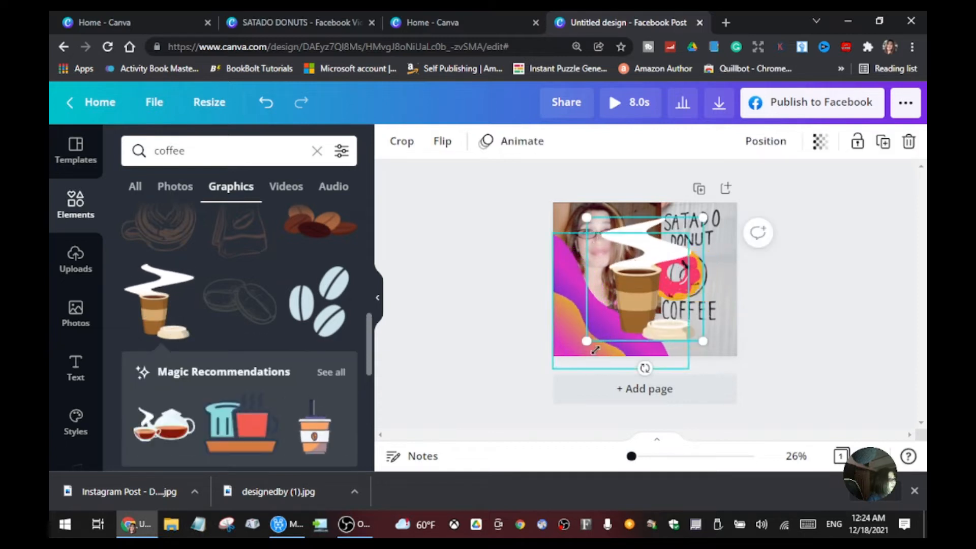
left_click_drag(642, 310, 660, 325)
left_click_drag(721, 232, 679, 279)
left_click(795, 265)
mouse_move(625, 333)
left_mouse_down()
mouse_move(648, 329)
mouse_move(629, 328)
mouse_move(643, 338)
left_mouse_up()
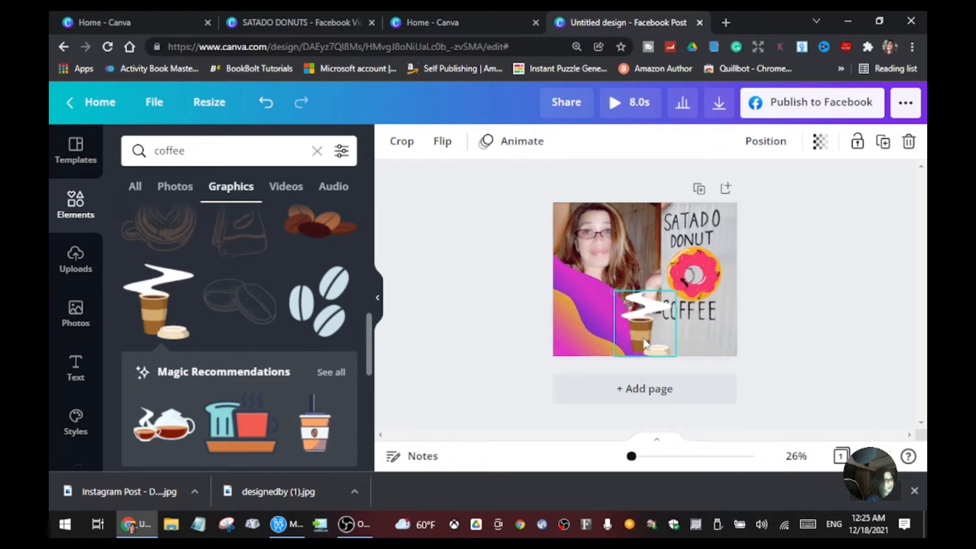
left_click(797, 275)
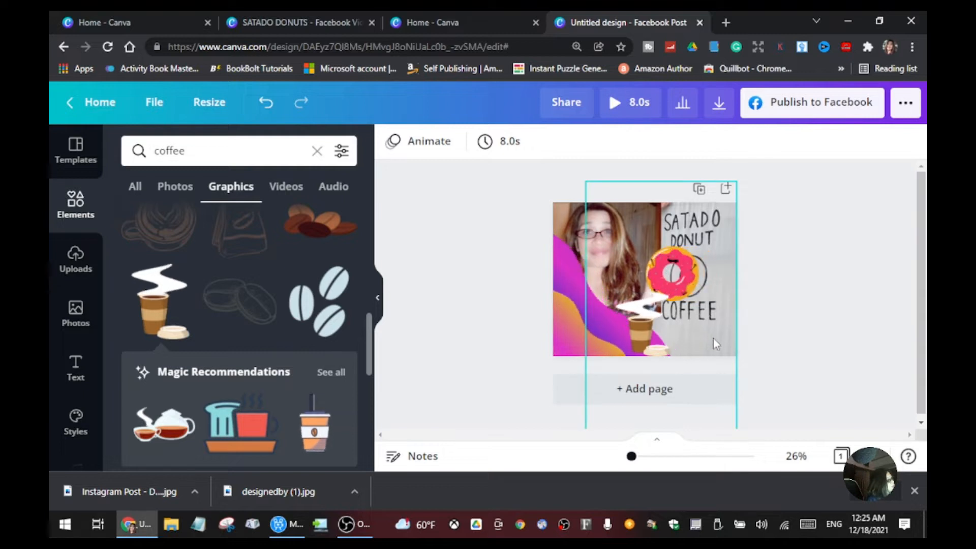
Step: Insert the waving smiley coffee cup graphic, shrink it and place it below the word COFFEE on the sign
scroll(148, 380, "down", 5)
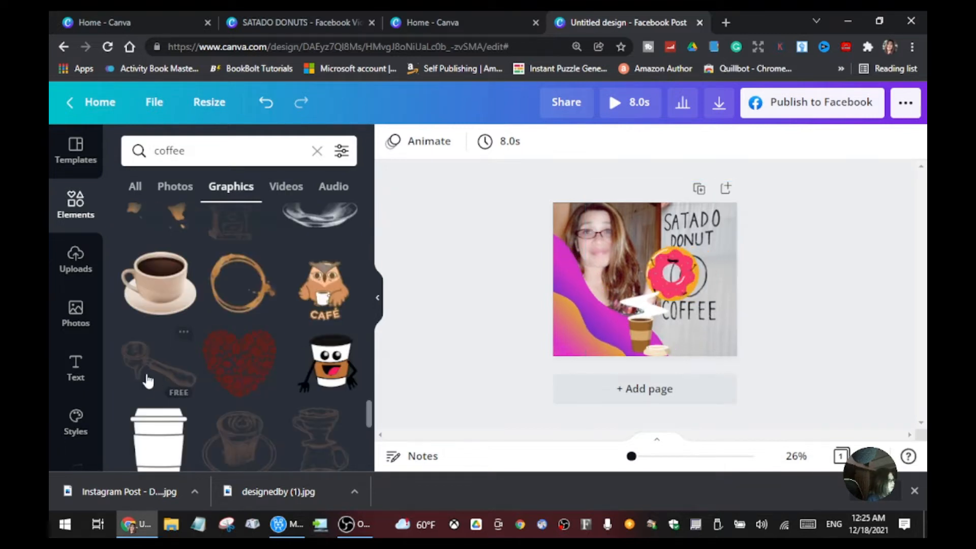
left_click(333, 365)
left_click_drag(717, 217, 601, 333)
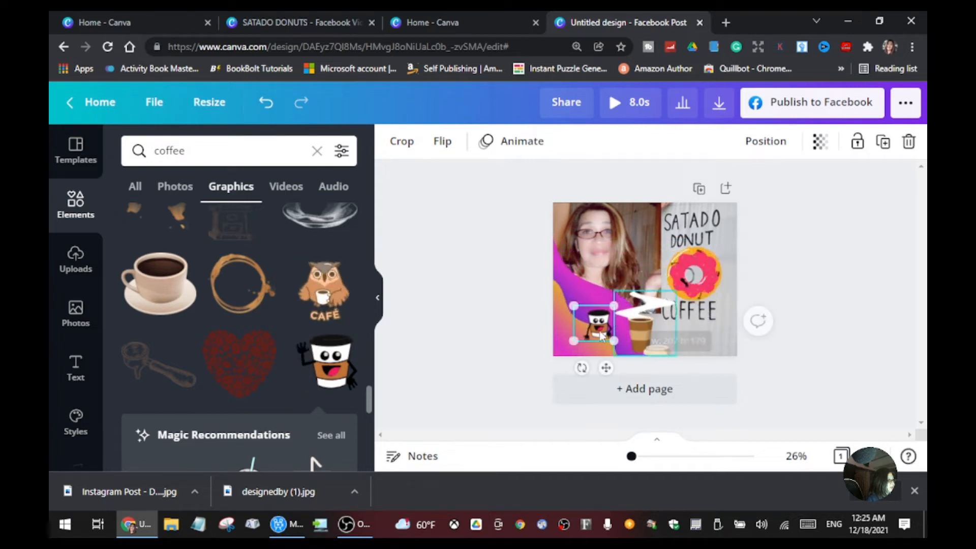
left_click_drag(606, 367, 710, 384)
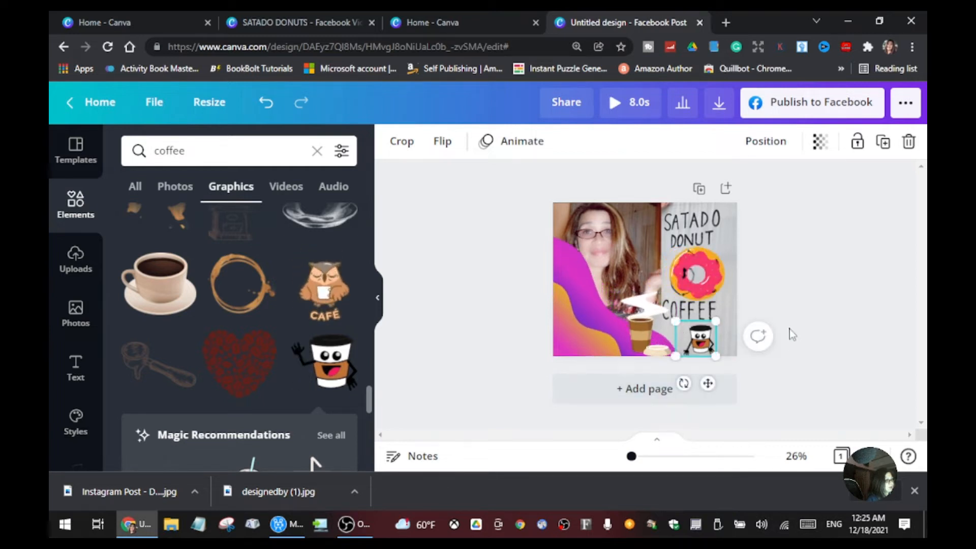
left_click(842, 304)
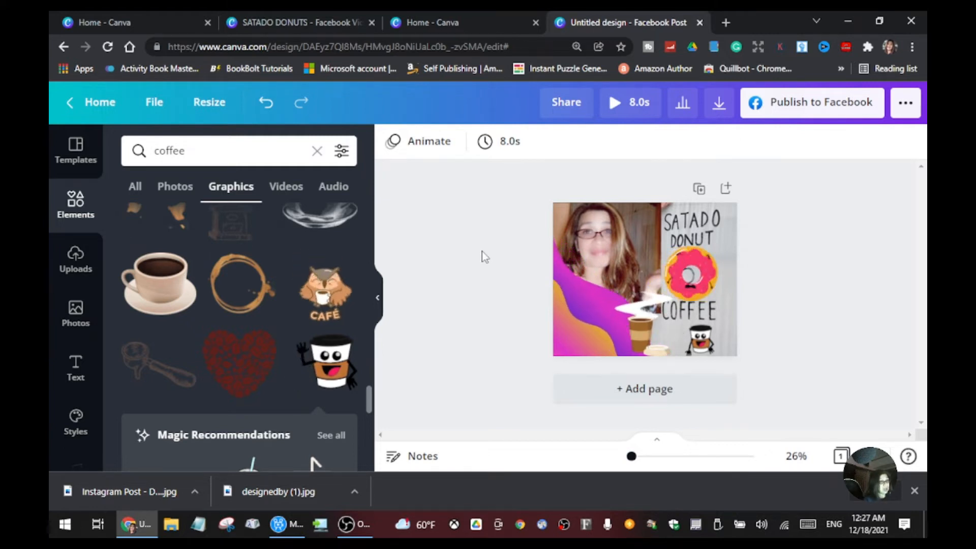
Step: Add a blank second page and insert the uploaded photo of the woman seated under the umbrella
scroll(481, 251, "down", 3)
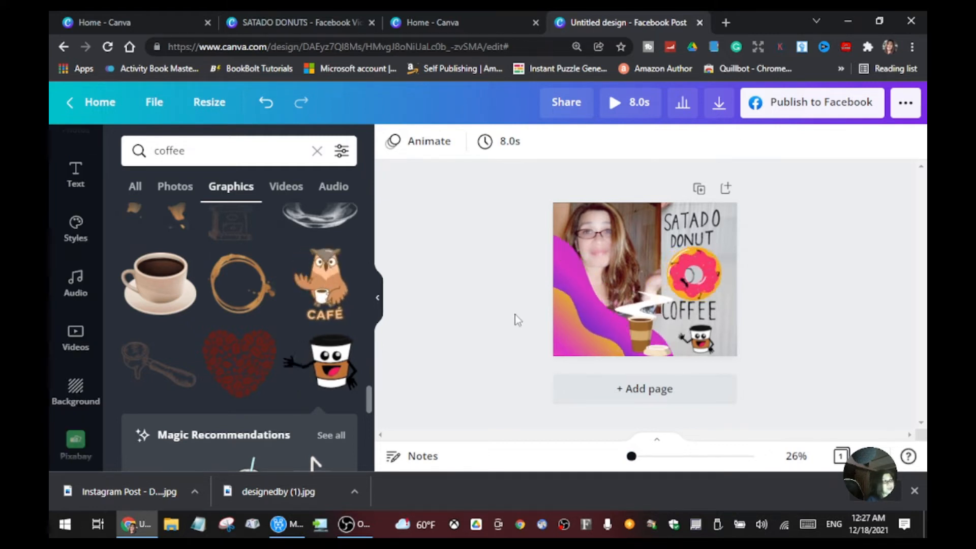
left_click(672, 394)
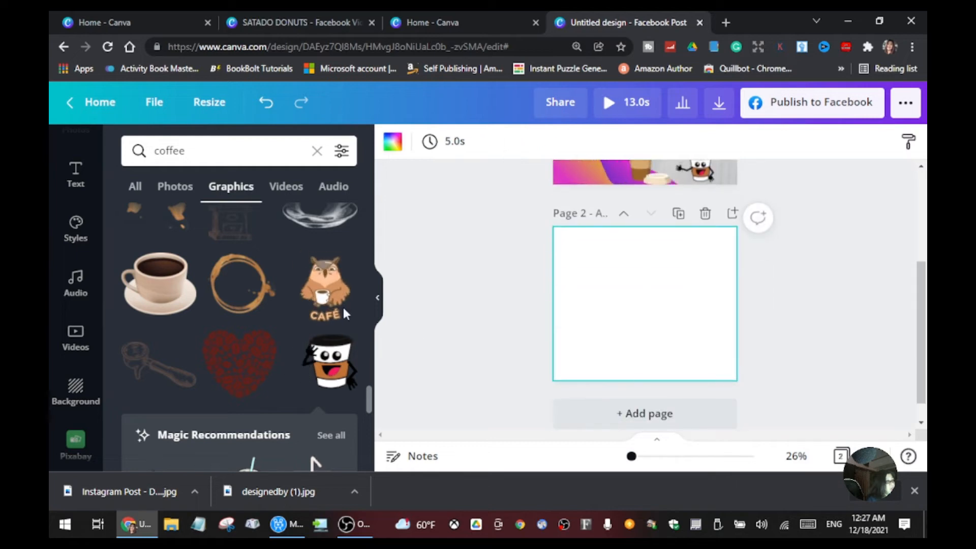
scroll(74, 244, "up", 3)
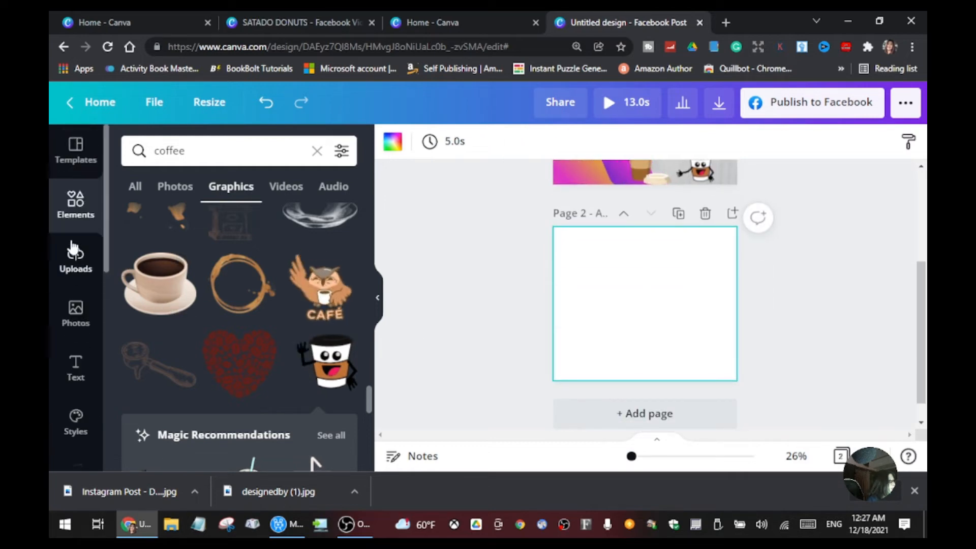
left_click(76, 271)
scroll(203, 325, "down", 10)
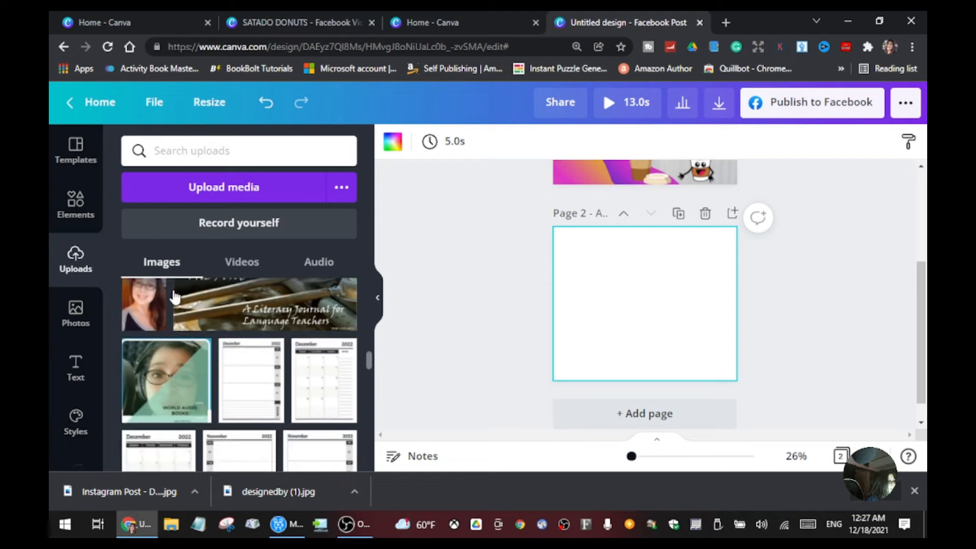
scroll(237, 333, "down", 3)
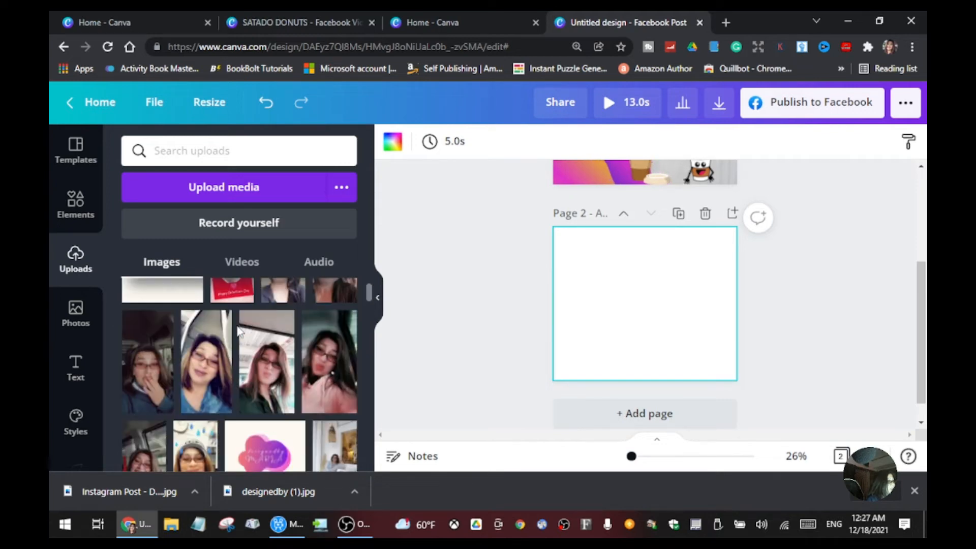
scroll(237, 331, "down", 3)
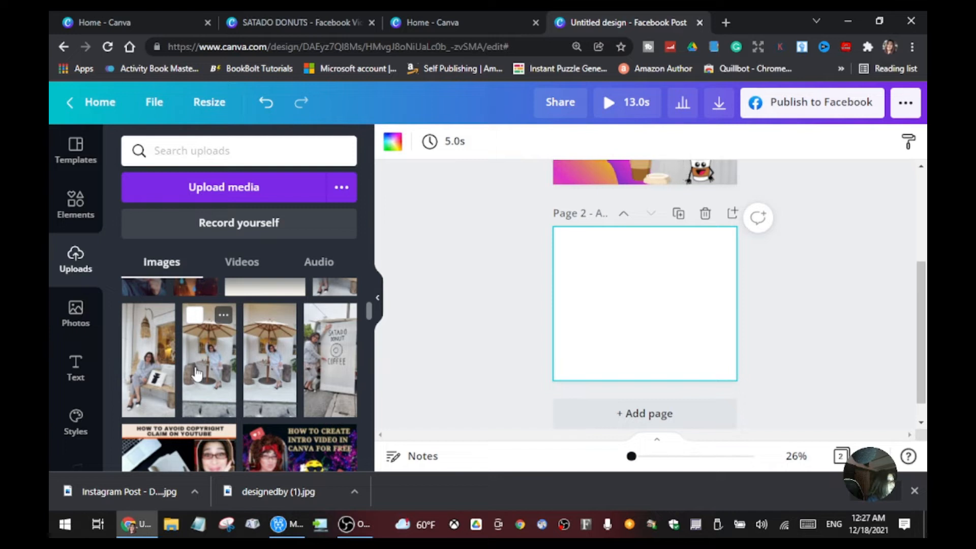
left_click(273, 376)
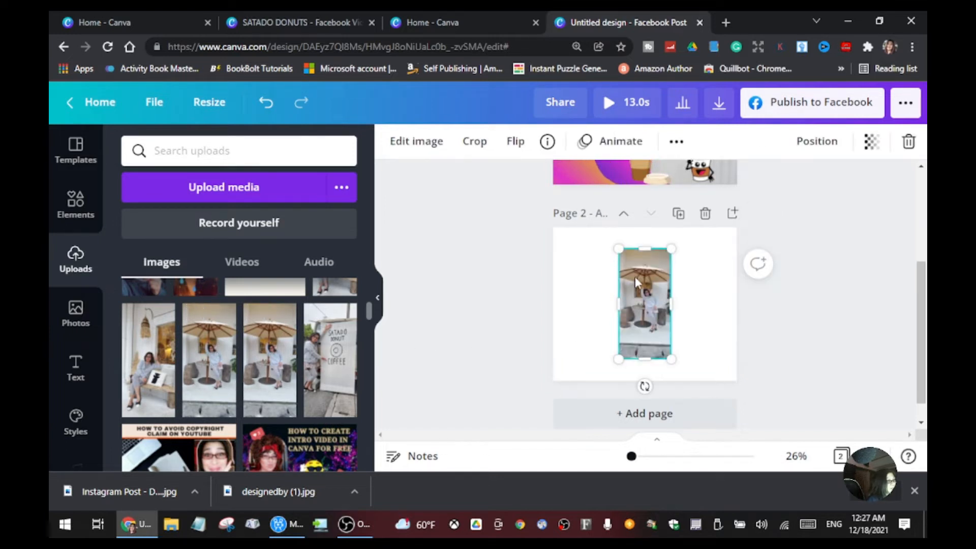
Step: Enlarge the umbrella photo from page 2's top edge until it extends past the bottom edge, slightly off-centre
left_click_drag(635, 279, 570, 256)
left_click_drag(606, 339, 694, 340)
left_click_drag(619, 301, 681, 297)
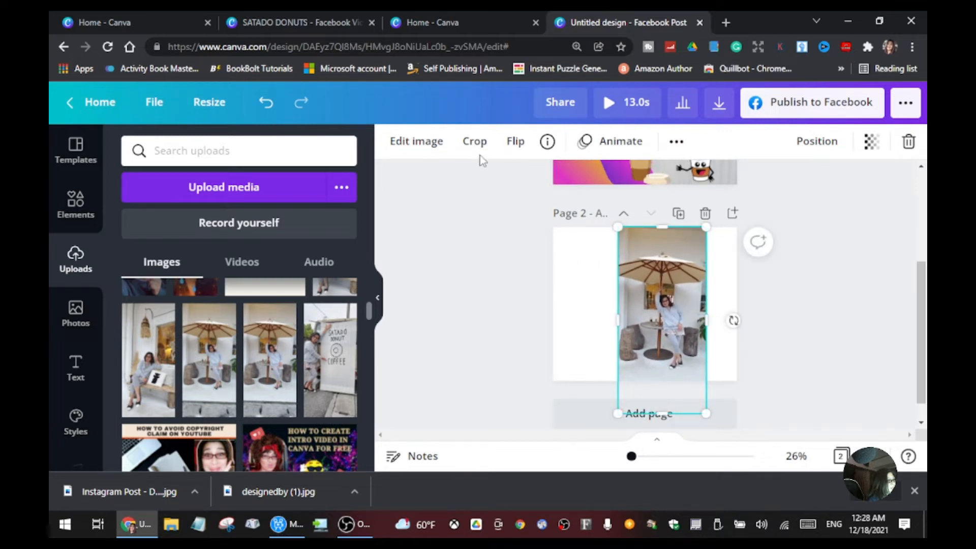
Step: Crop the umbrella photo to remove the wall above the umbrella and the pavement strip below the feet
left_click(474, 142)
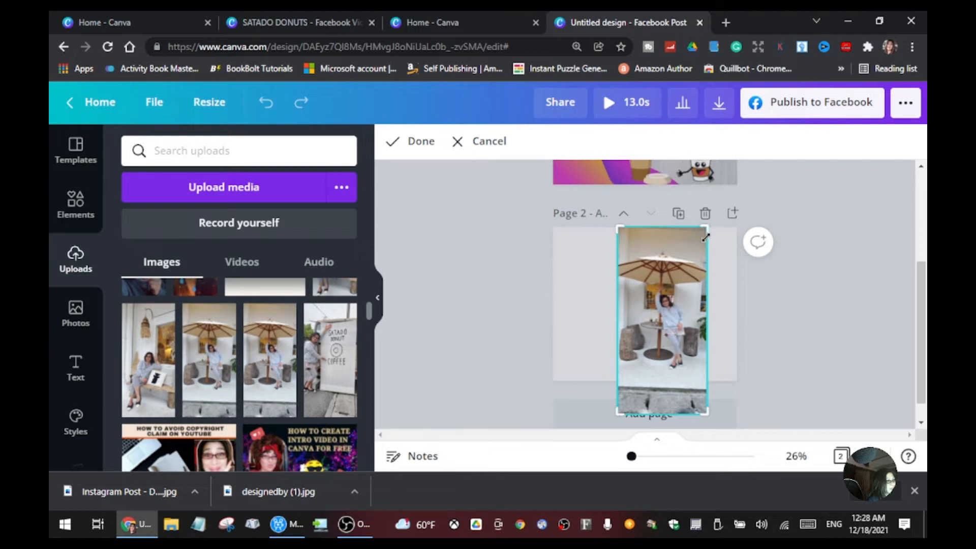
left_click_drag(706, 237, 707, 251)
left_click_drag(707, 417, 705, 367)
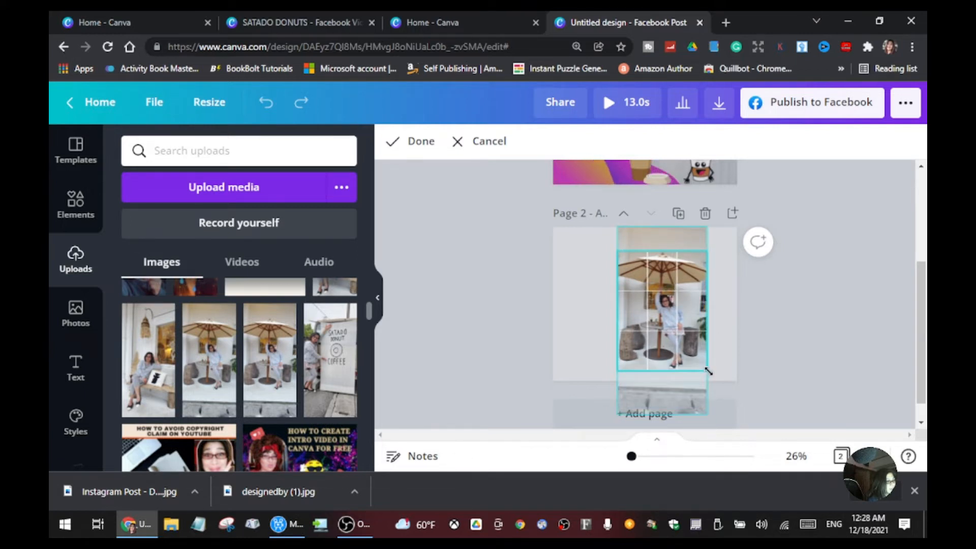
left_click(746, 354)
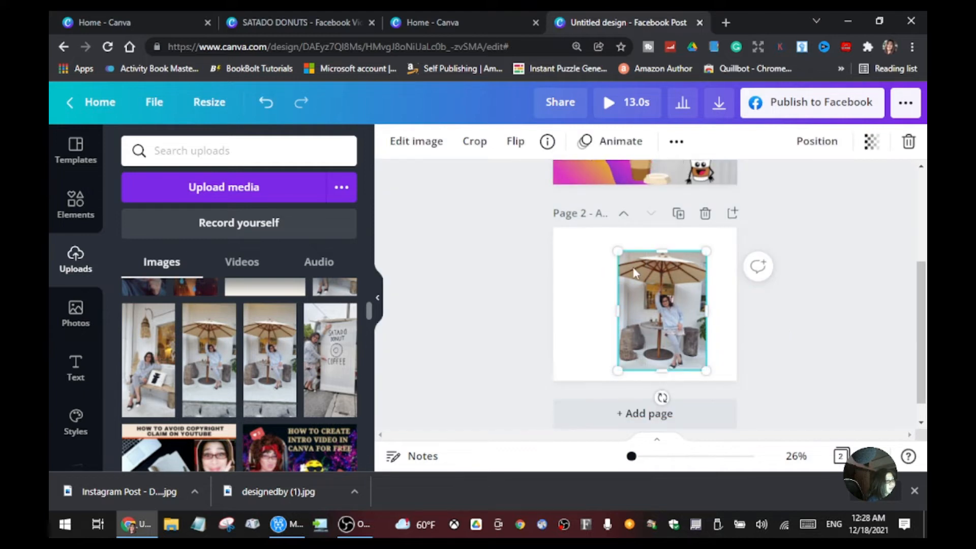
Step: Enlarge the cropped umbrella photo to the full height of page 2 and align it with the top and bottom edges
left_click_drag(646, 289, 635, 261)
left_click_drag(695, 347, 694, 396)
left_click_drag(684, 305, 668, 309)
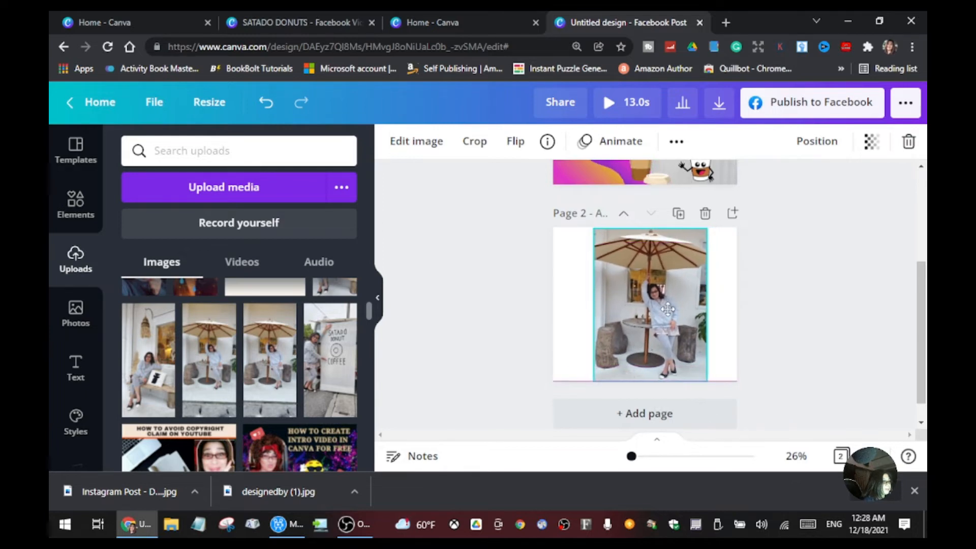
Step: Insert the coffee cup with saucer graphic, shrink it and place it on the table in the photo
left_click(74, 201)
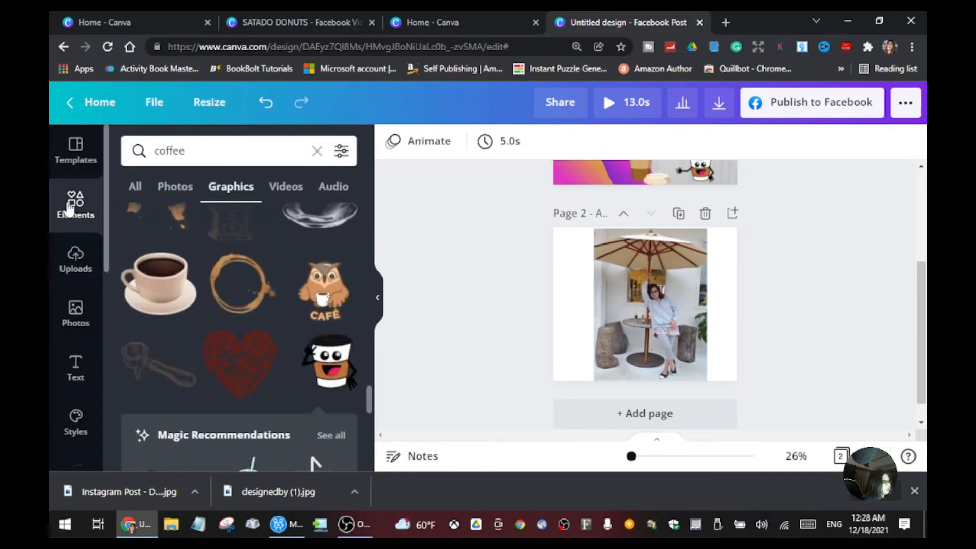
left_click(169, 288)
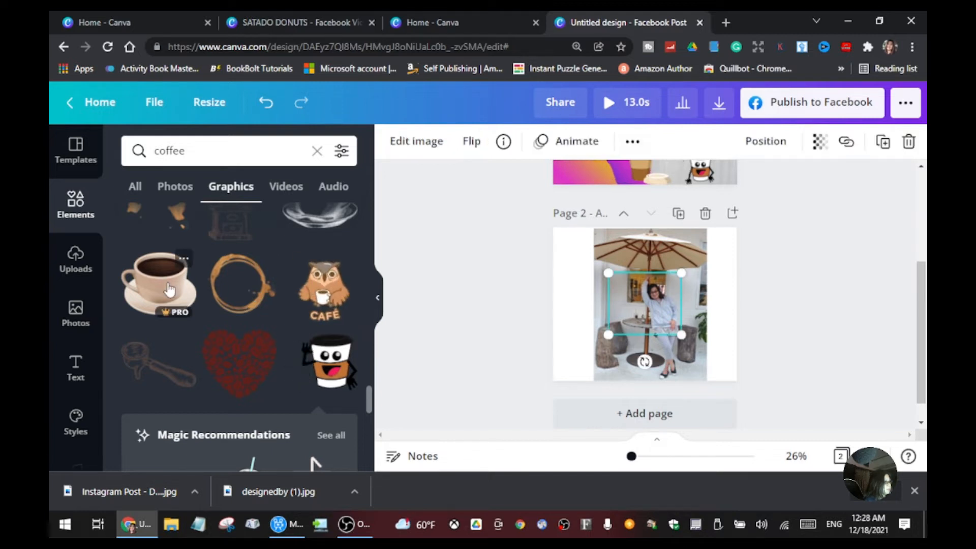
left_click_drag(681, 335, 648, 354)
left_click(758, 325)
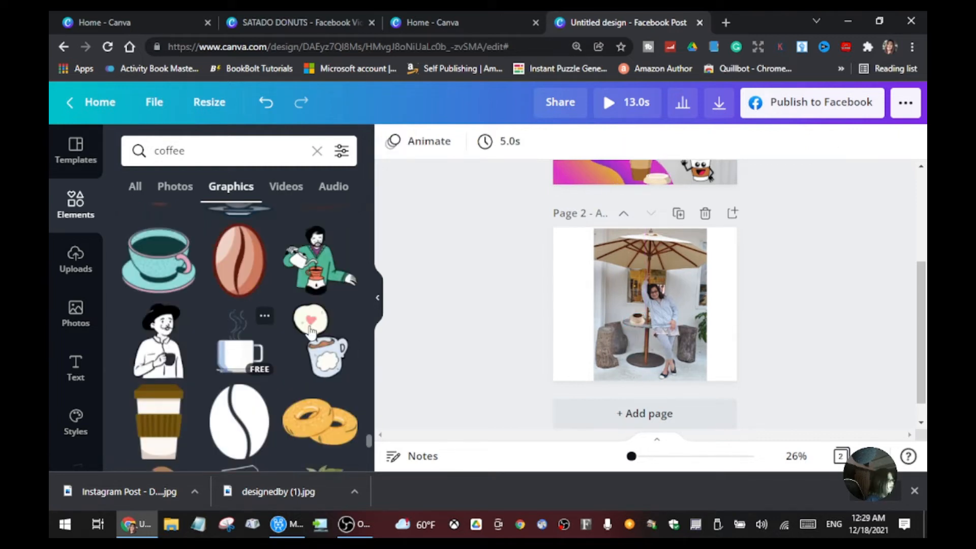
Step: Replace the coffee graphics search with the suggested "Circle" element search
left_click(77, 214)
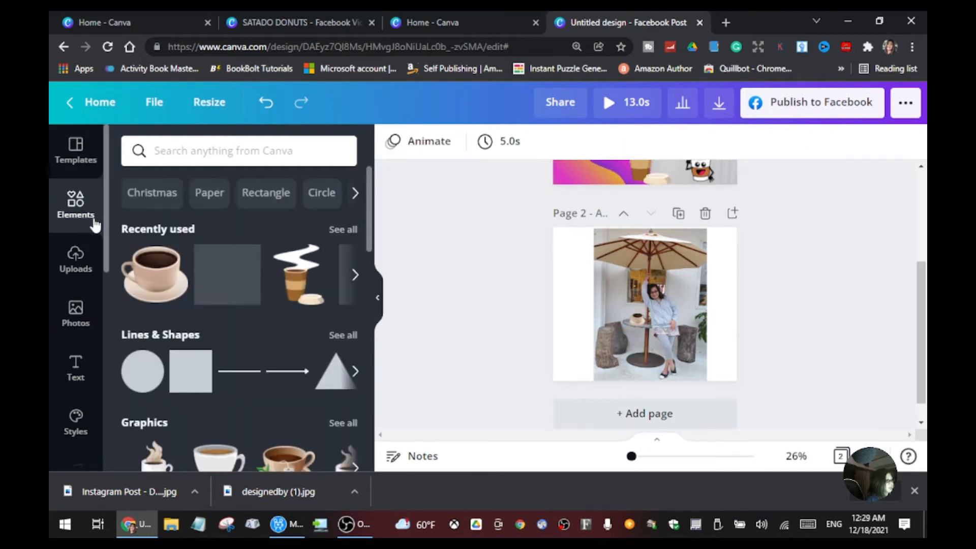
scroll(317, 333, "down", 2)
scroll(305, 285, "down", 3)
scroll(296, 236, "up", 5)
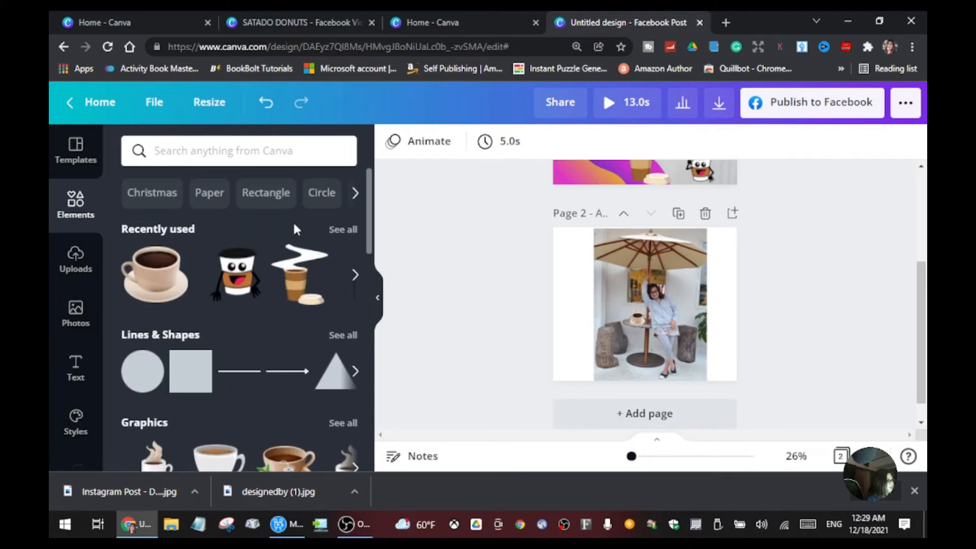
left_click(321, 196)
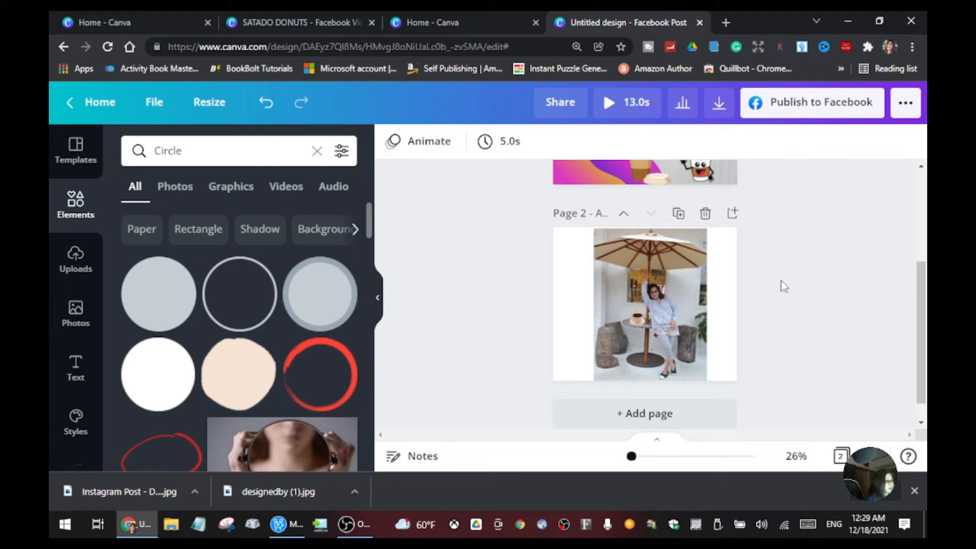
Step: Insert the multicoloured overlapping circle outlines and enlarge them to frame the photo across nearly the full page height
scroll(294, 416, "down", 5)
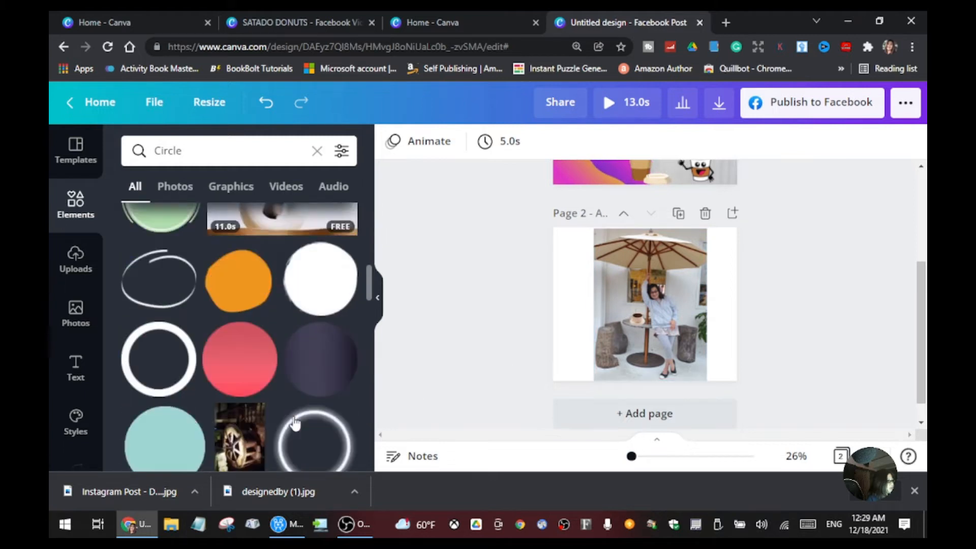
scroll(295, 420, "down", 5)
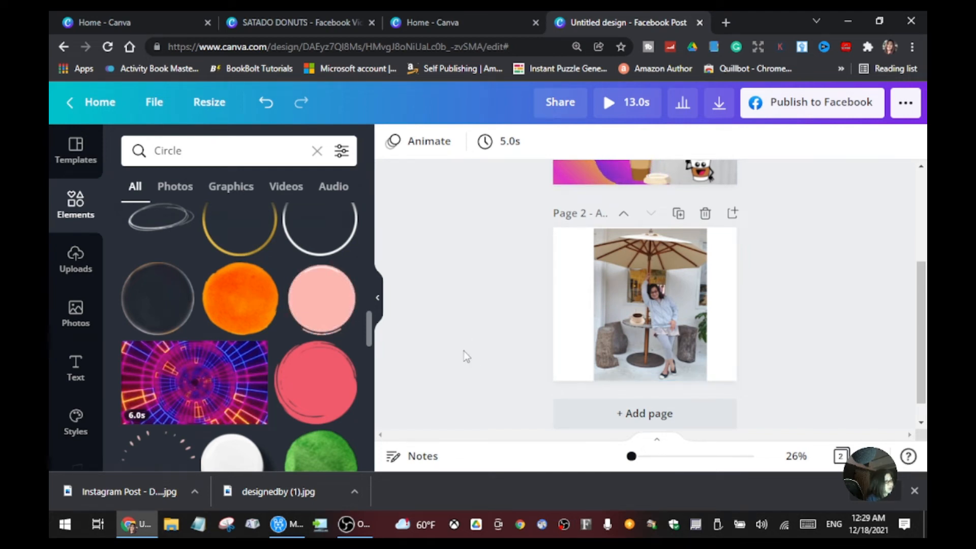
scroll(433, 388, "down", 1)
scroll(336, 413, "down", 1)
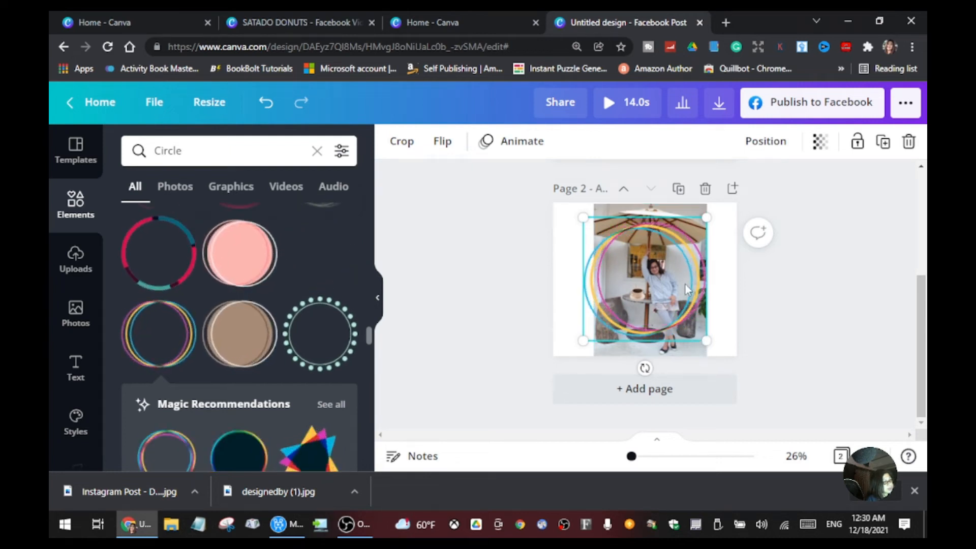
left_click_drag(705, 219, 729, 194)
left_click_drag(585, 343, 579, 384)
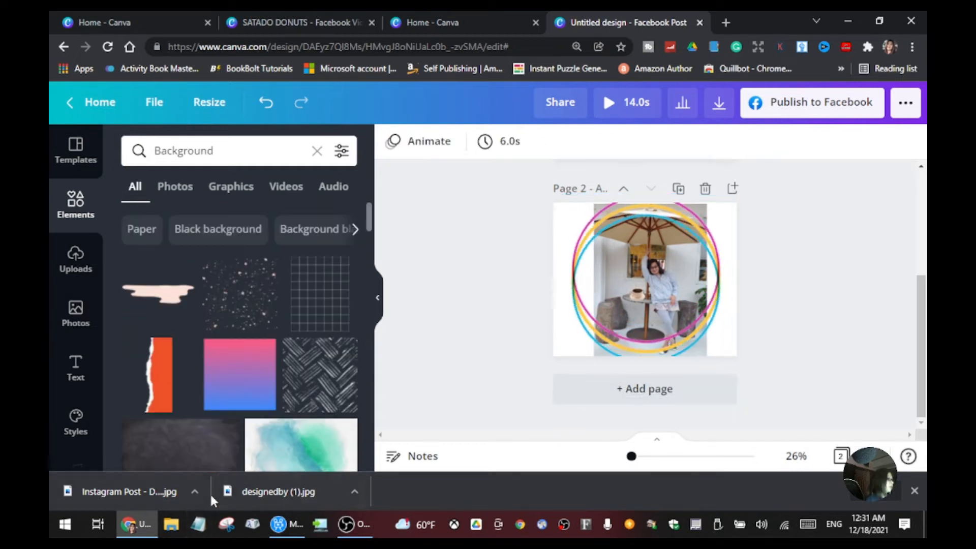
Step: Insert the blurred blue and white image from the "Background" elements onto page 2
scroll(225, 441, "down", 4)
scroll(225, 440, "down", 6)
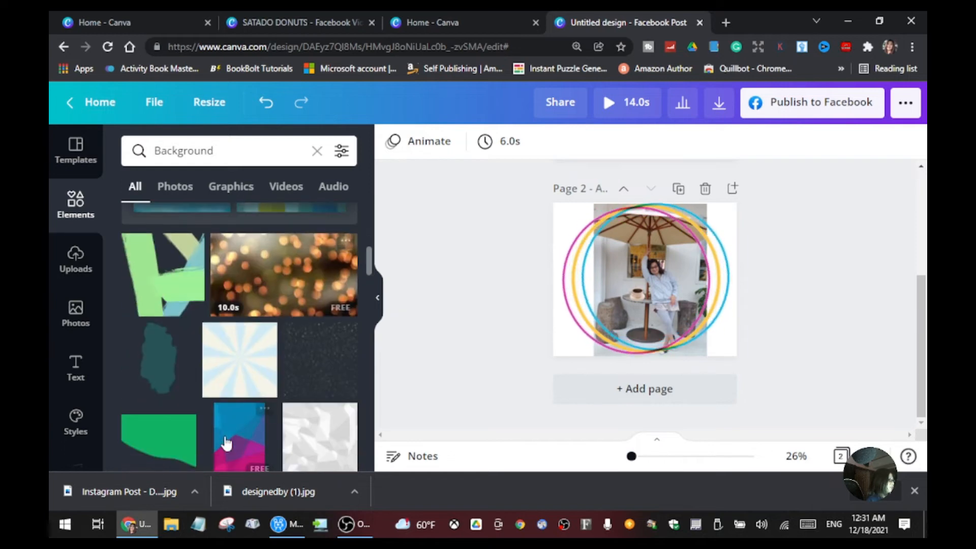
scroll(225, 440, "down", 4)
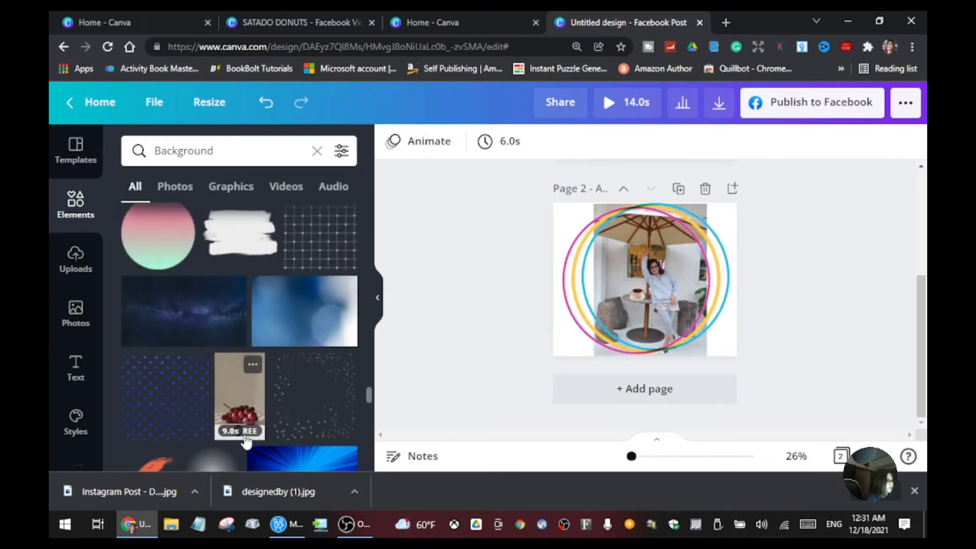
left_click(333, 317)
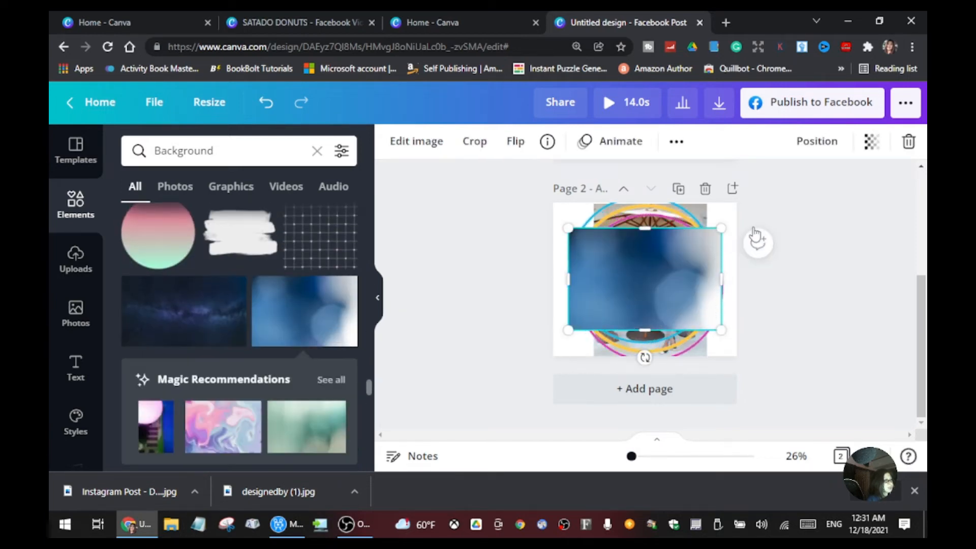
Step: Send the blurred blue image behind the photo and circles, and enlarge it to cover the whole page
left_click(816, 142)
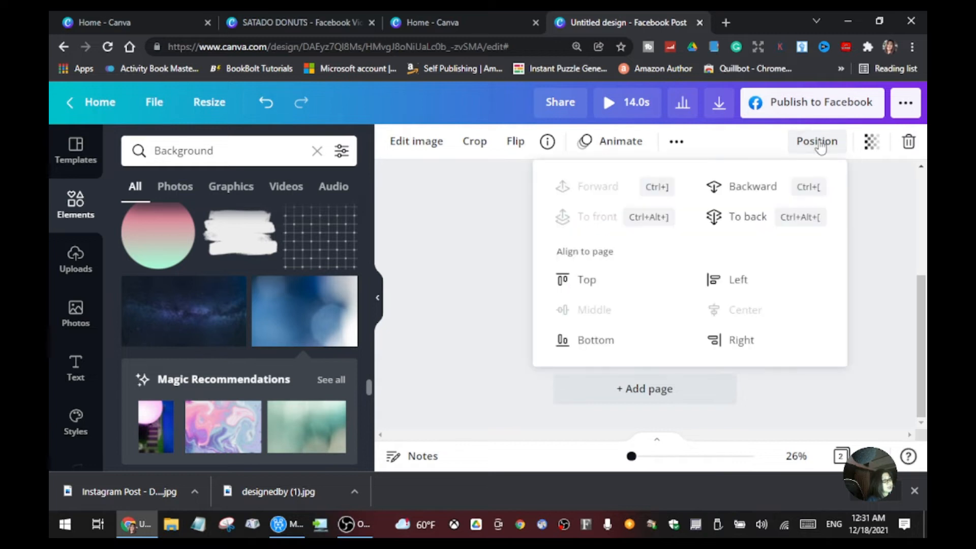
left_click(758, 189)
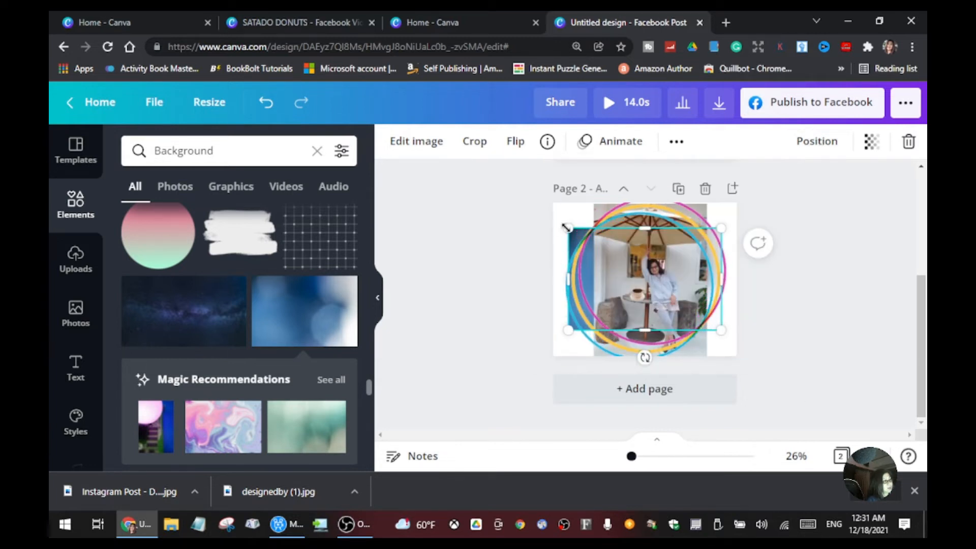
left_click_drag(564, 224, 542, 210)
left_click(478, 289)
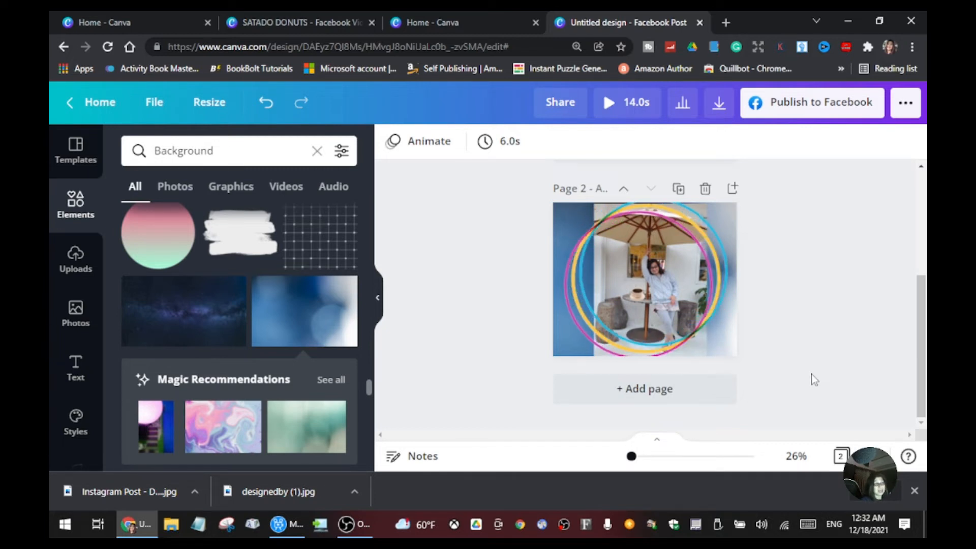
Step: Insert the uploaded photo of the woman beside the SATADO DONUT COFFEE sign in the middle of page 2
scroll(828, 363, "up", 3)
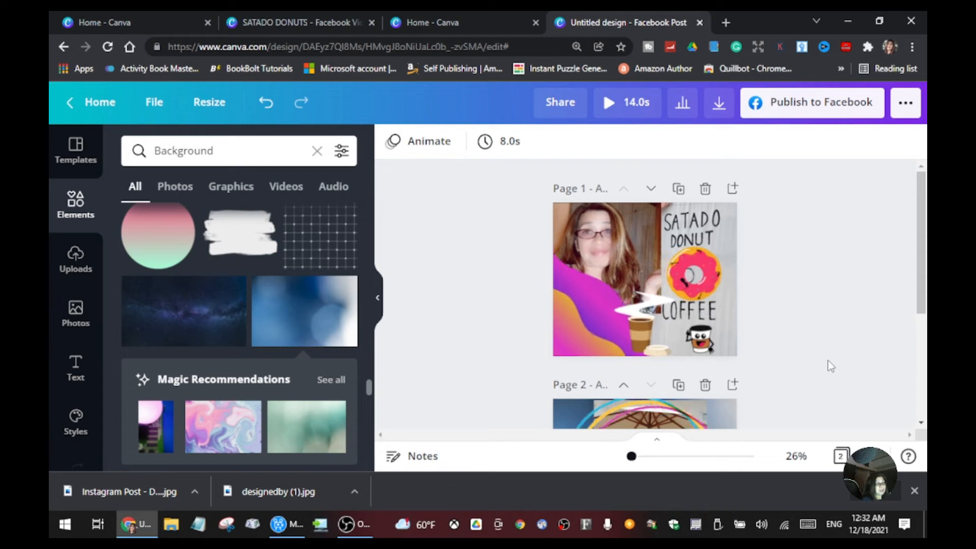
scroll(829, 365, "down", 3)
scroll(743, 216, "up", 3)
scroll(785, 349, "down", 3)
scroll(343, 324, "down", 5)
scroll(344, 324, "down", 3)
left_click(76, 260)
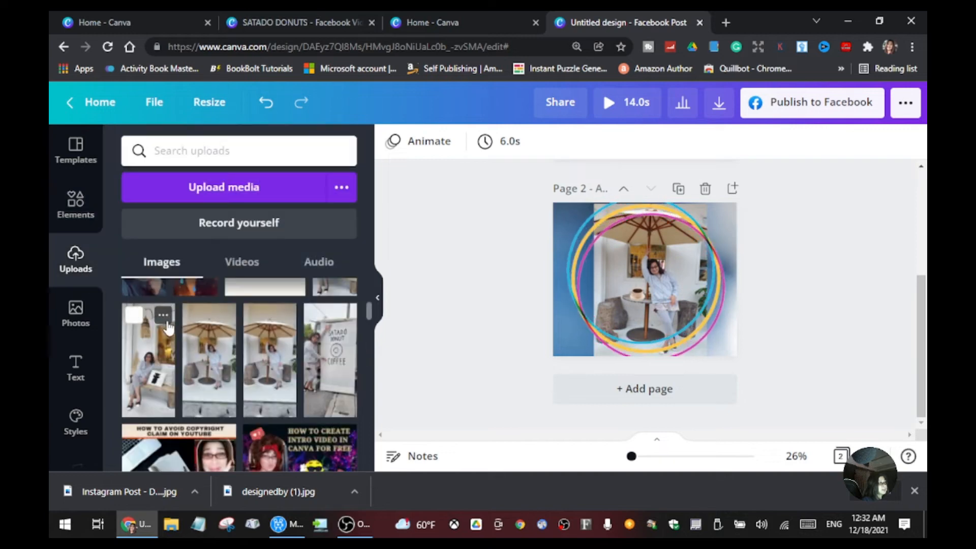
left_click_drag(331, 422, 651, 273)
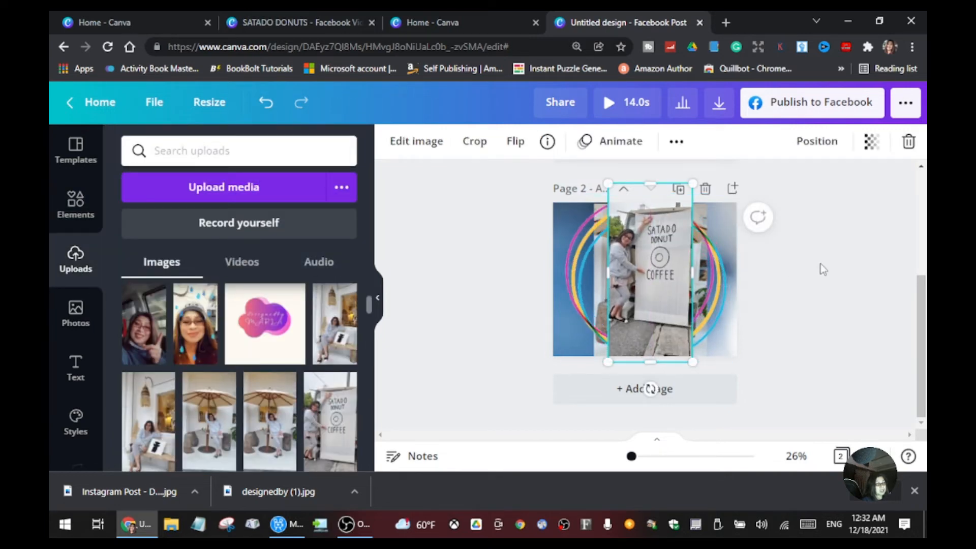
scroll(786, 264, "up", 4)
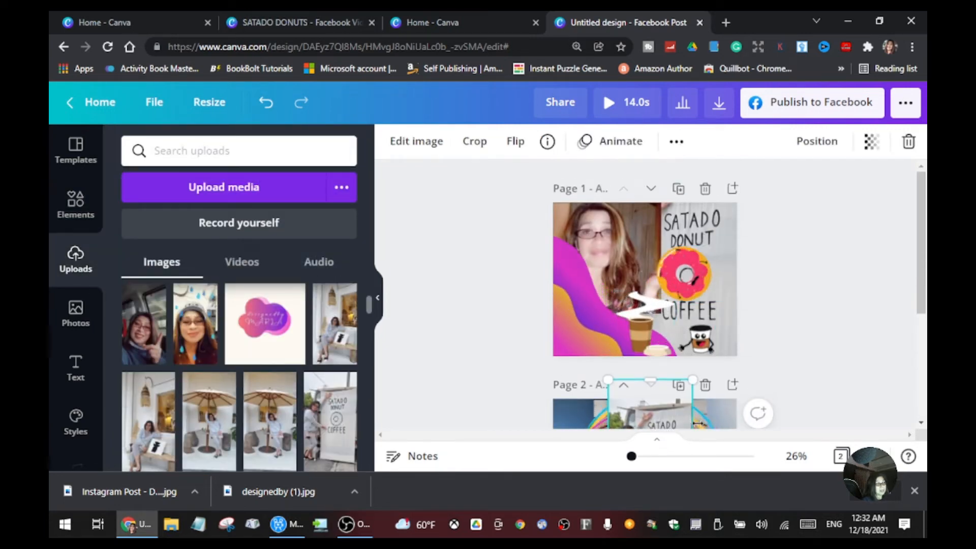
scroll(664, 362, "down", 3)
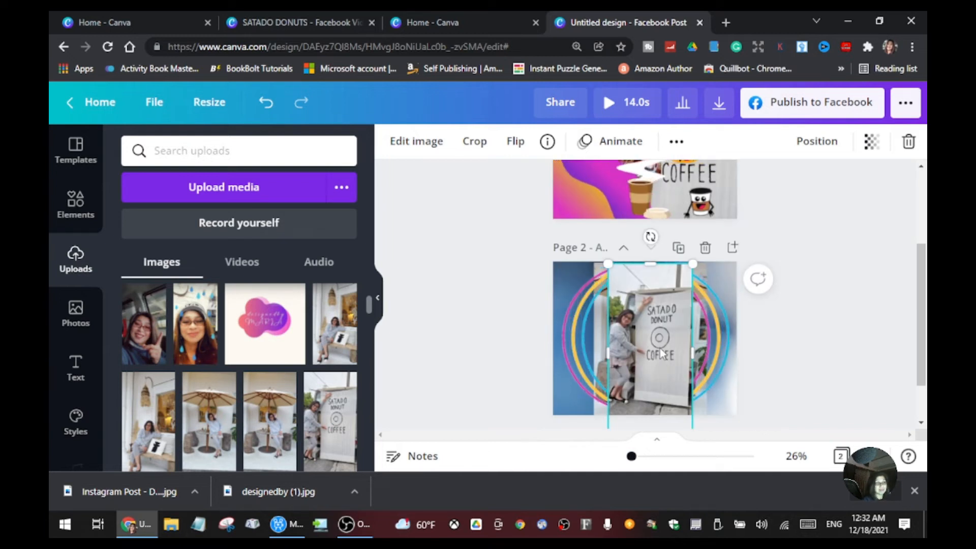
scroll(663, 346, "up", 3)
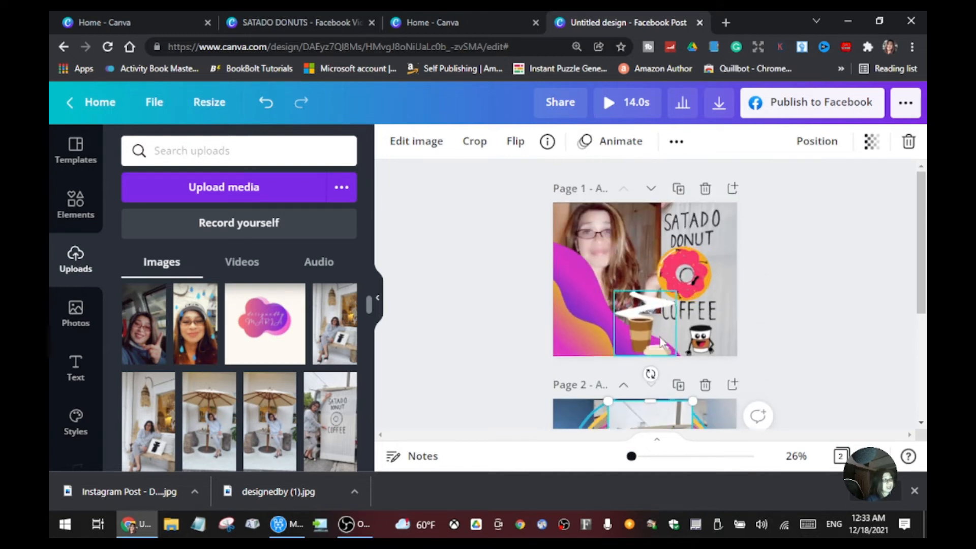
scroll(689, 322, "down", 3)
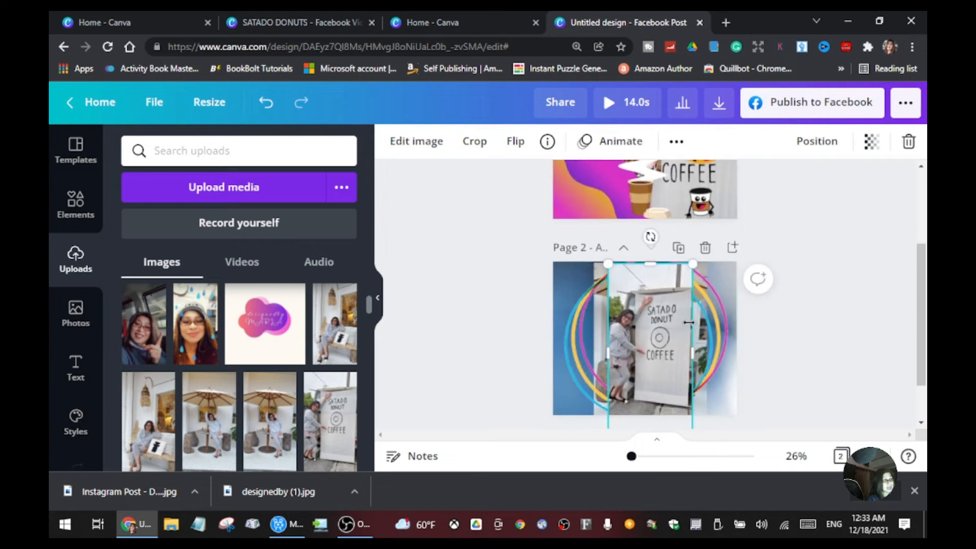
Step: Delete the SATADO DONUT COFFEE sign photo from page 2, and insert and remove the uploaded photo of the woman seated under the umbrella
key("Delete")
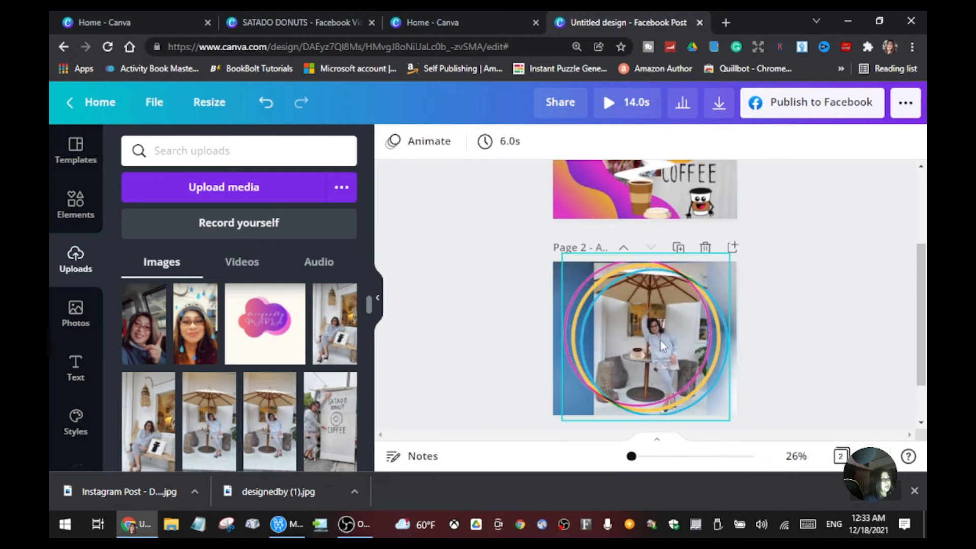
left_click(277, 466)
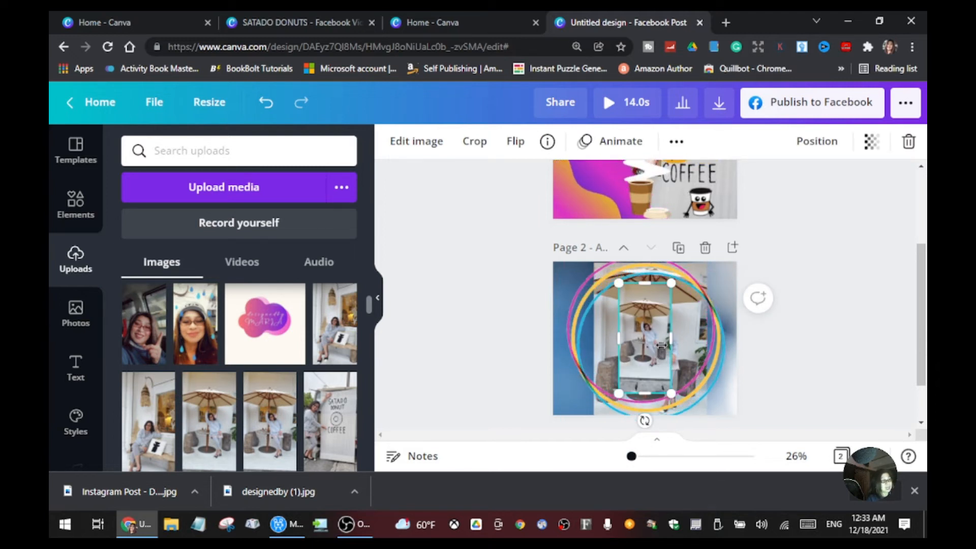
key("Delete")
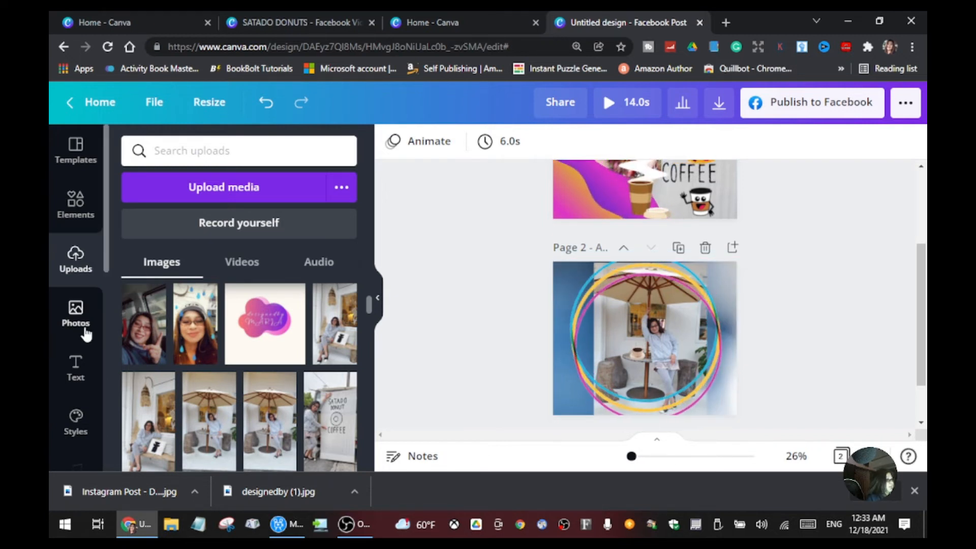
Step: Add the heading "Satado Coffee Shop" to page 2 and set its font to Sensa Brush
left_click(76, 370)
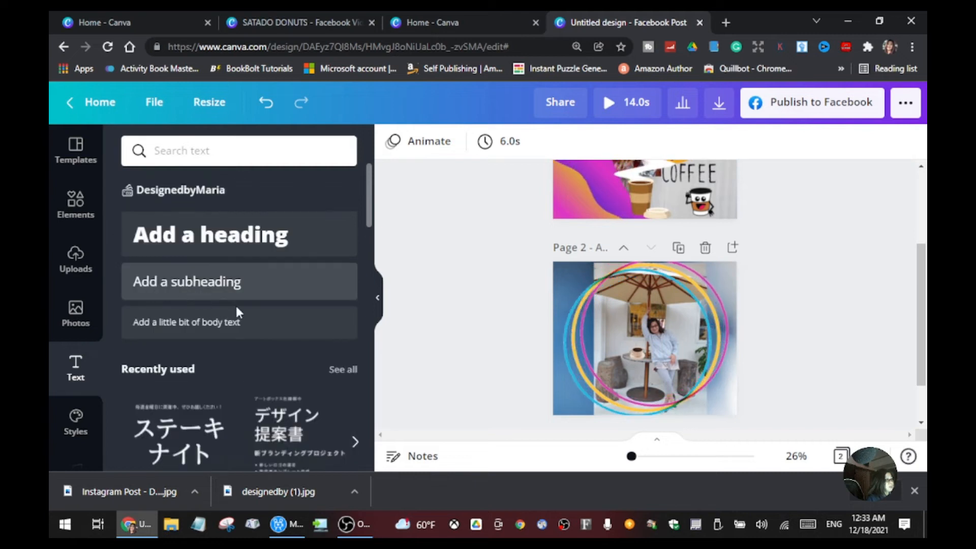
left_click(203, 234)
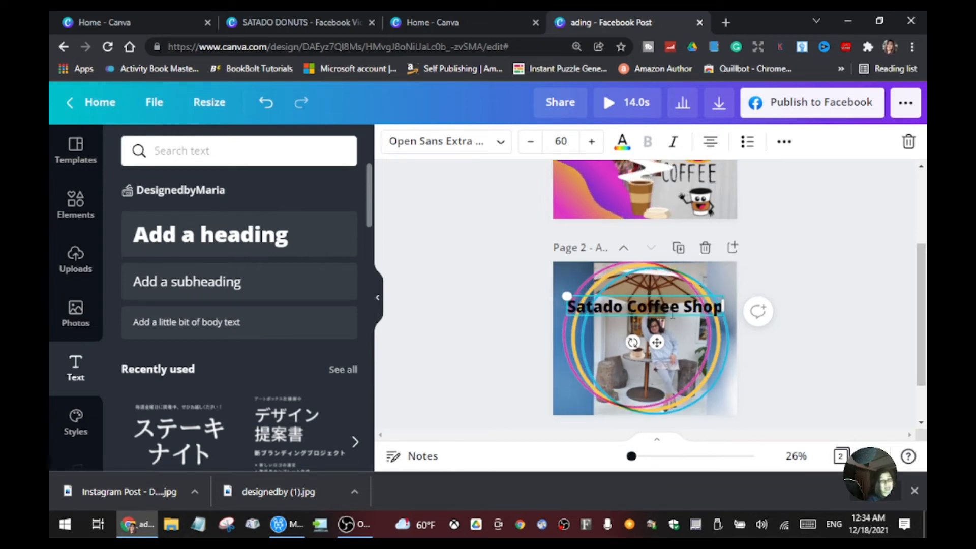
left_click(501, 144)
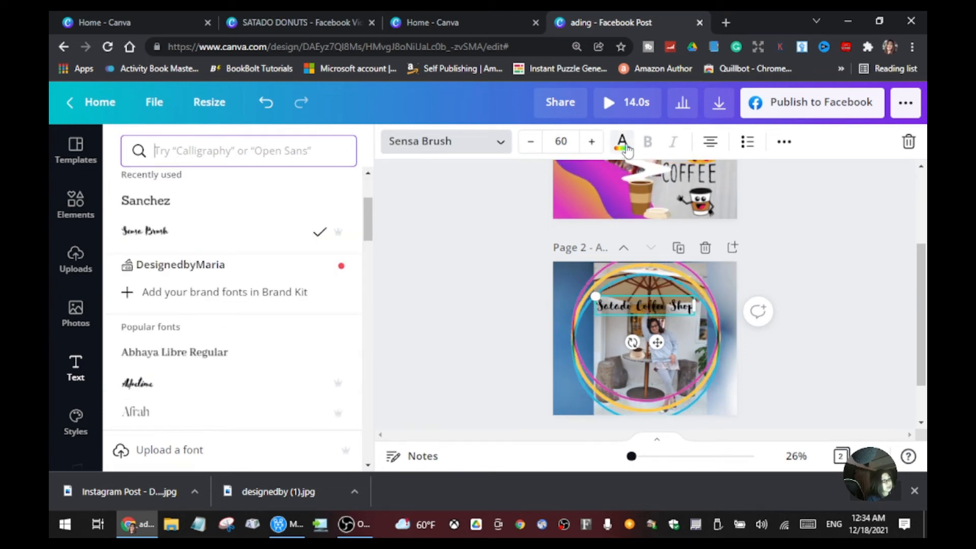
Step: Colour the heading white, enlarge it to size 75, and place it over the umbrella in the upper part of the circles
left_click(622, 144)
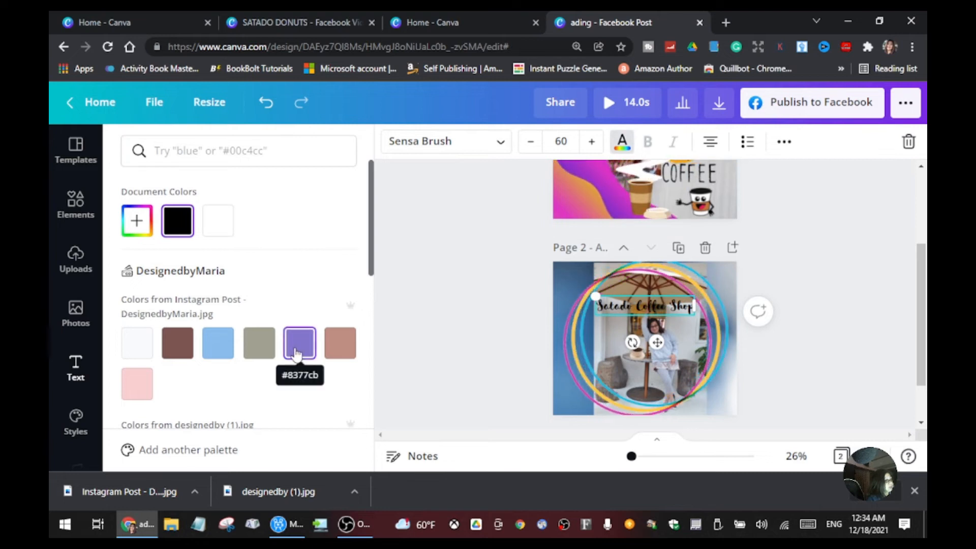
scroll(288, 350, "down", 5)
left_click(340, 272)
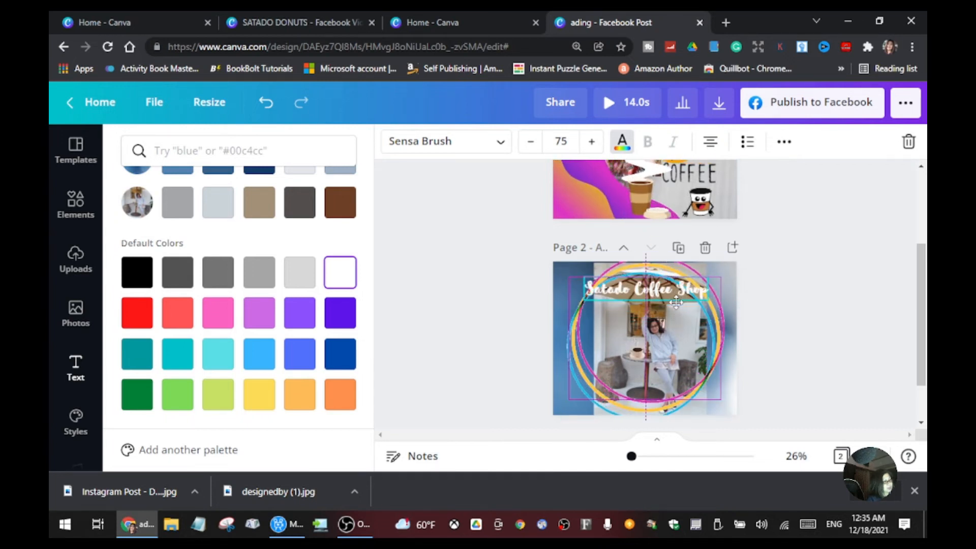
left_click(677, 331)
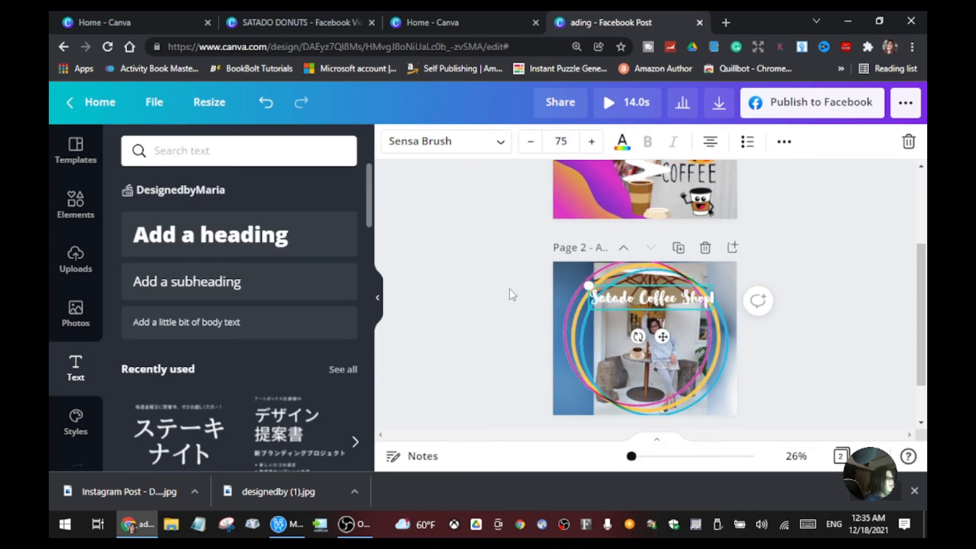
left_click(634, 317)
left_click(646, 299)
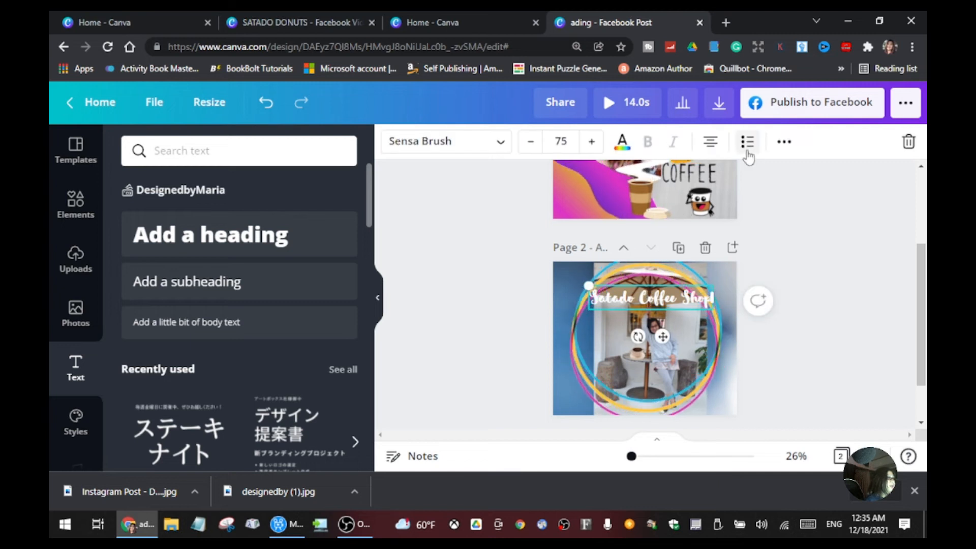
Step: Apply the Bounce text animation to the "Satado Coffee Shop" heading
left_click(784, 142)
left_click(533, 178)
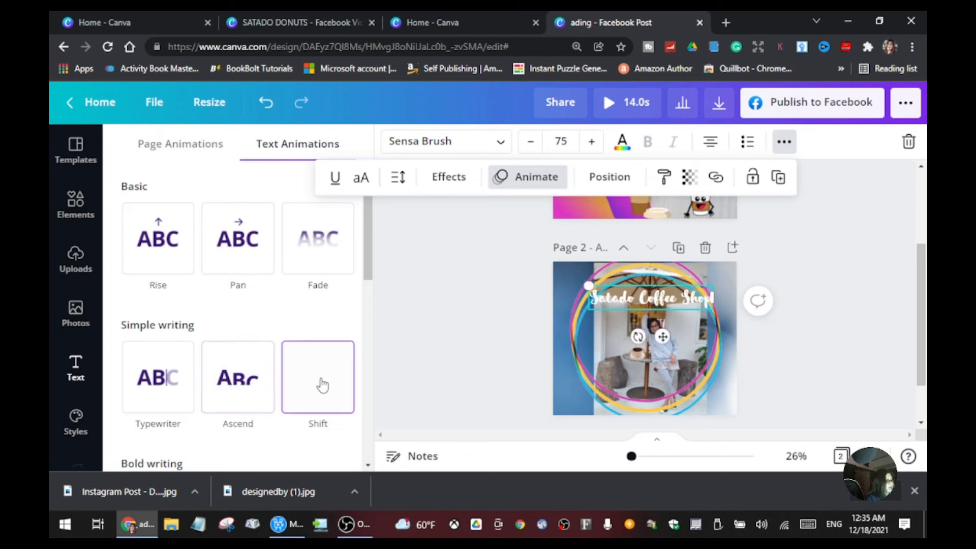
scroll(324, 385, "down", 4)
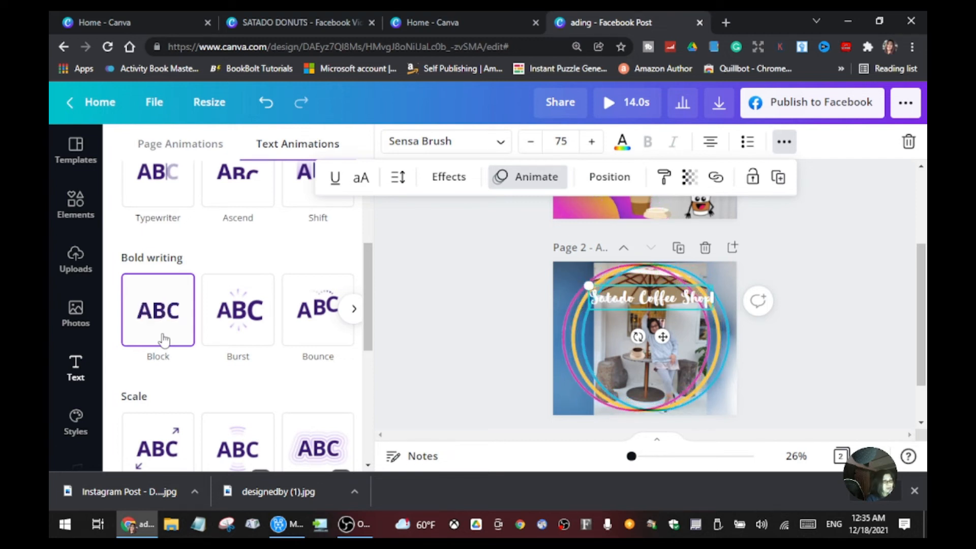
left_click(301, 336)
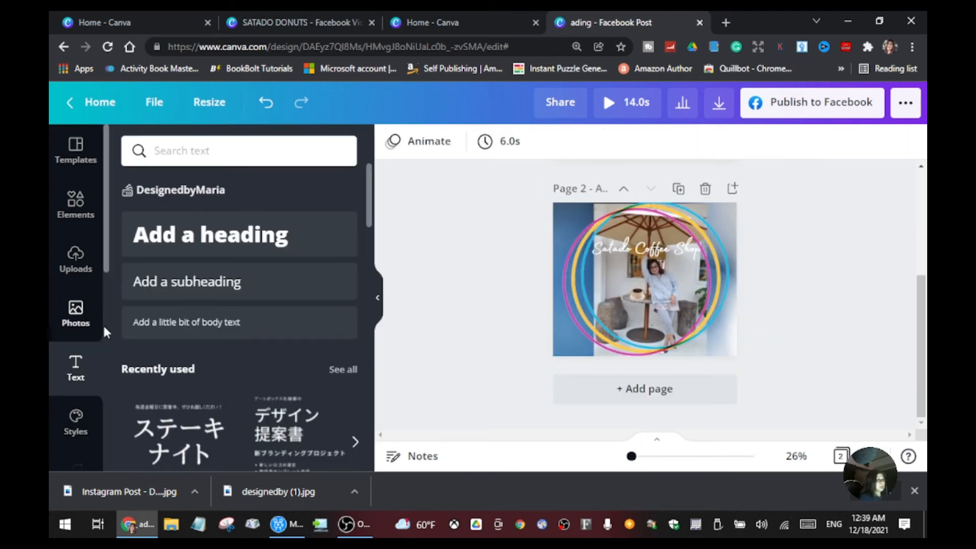
Step: Browse the audio library through to the Piano tracks and preview "Breakfast on the Balcony"
left_click(85, 250)
scroll(77, 234, "down", 5)
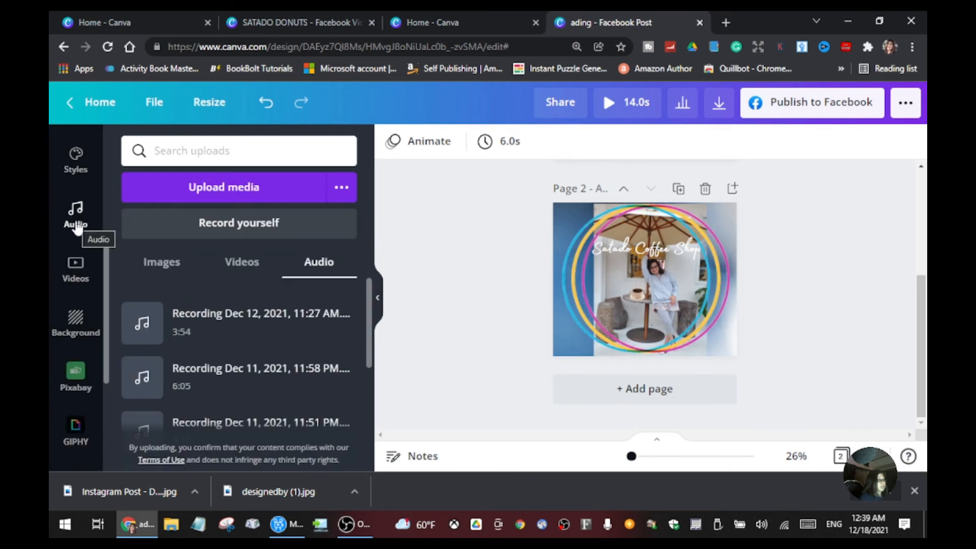
left_click(77, 226)
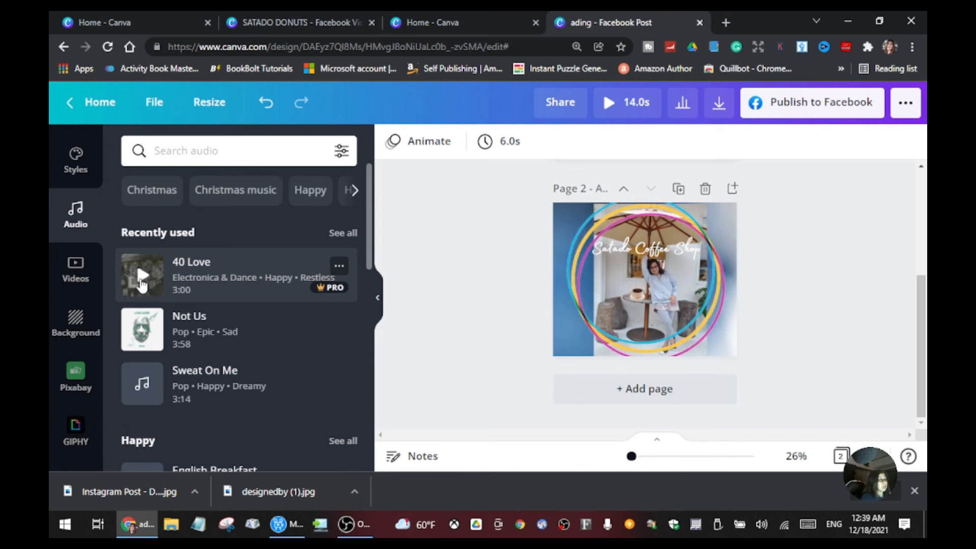
mouse_move(324, 294)
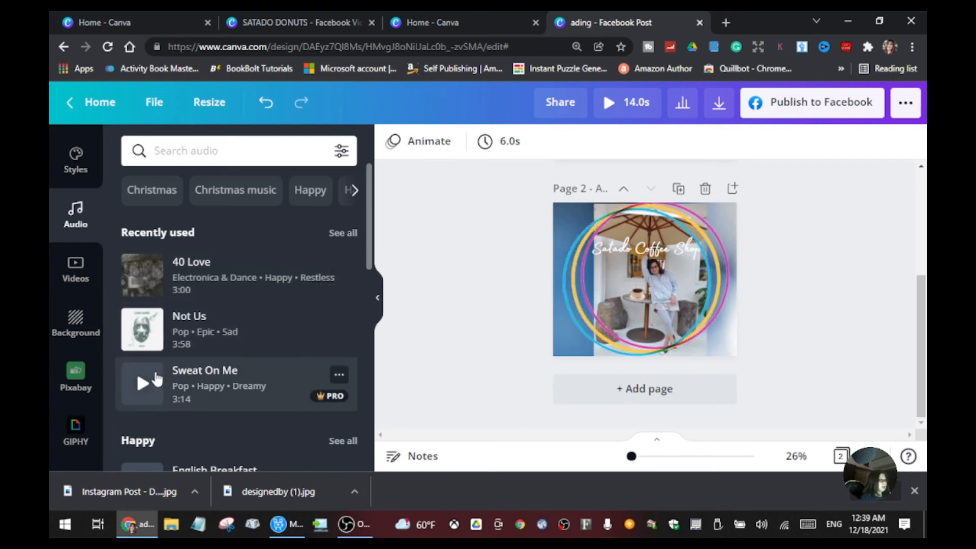
scroll(142, 355, "down", 4)
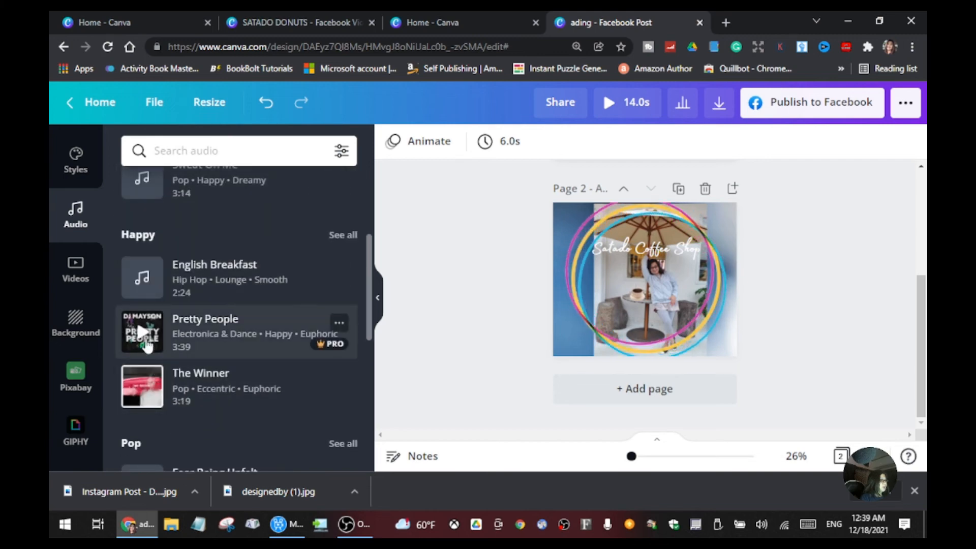
scroll(148, 391, "down", 1)
scroll(147, 381, "down", 1)
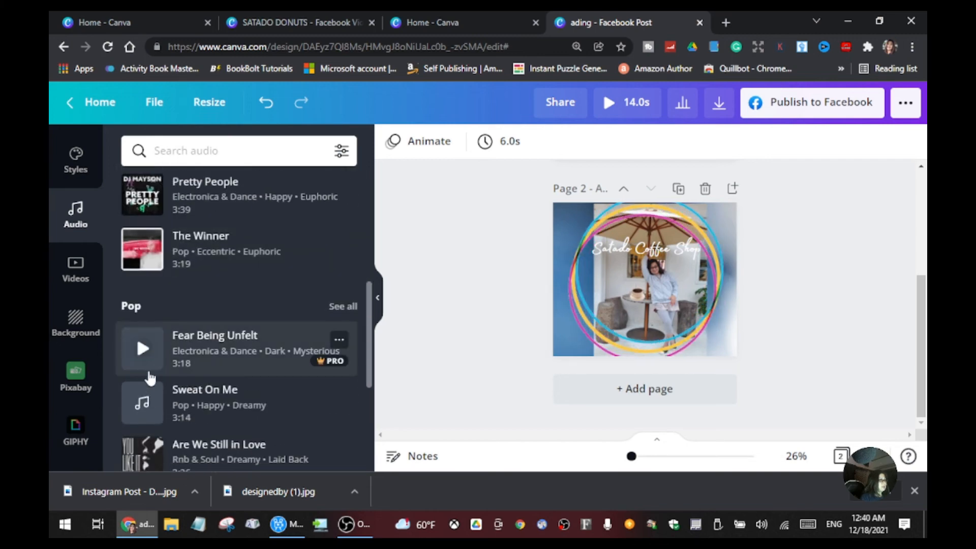
scroll(148, 402, "down", 2)
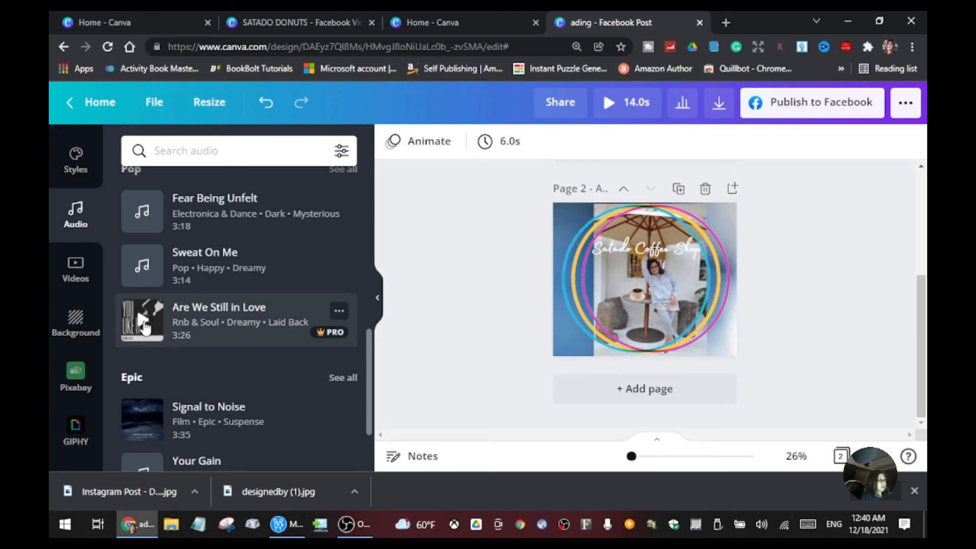
scroll(147, 328, "down", 5)
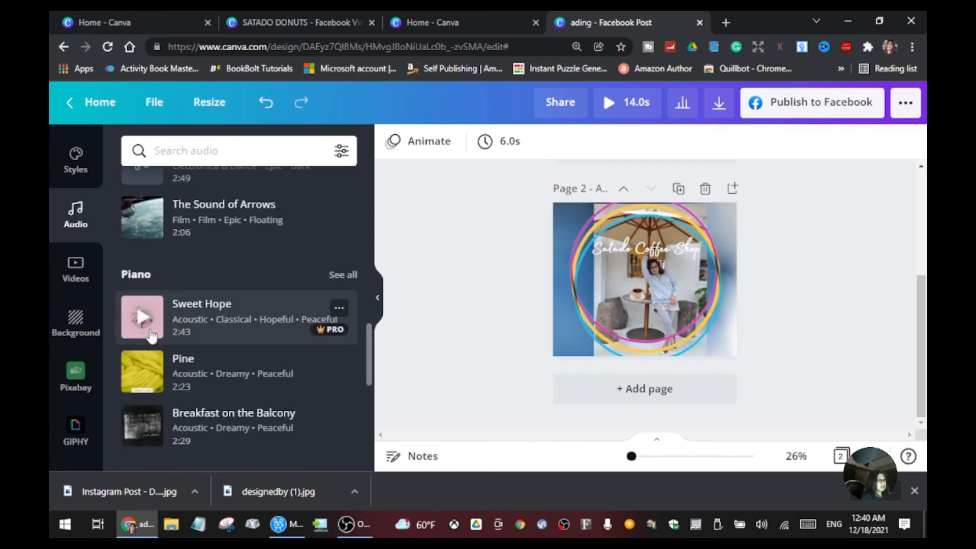
left_click(149, 425)
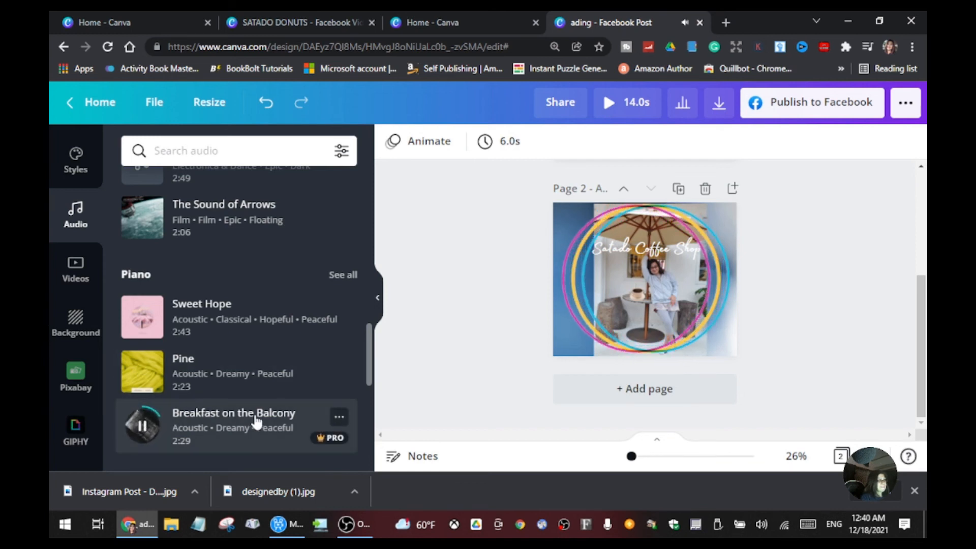
Step: Add "Breakfast on the Balcony" as the design's music, and close the full design preview after playing it
scroll(257, 422, "up", 5)
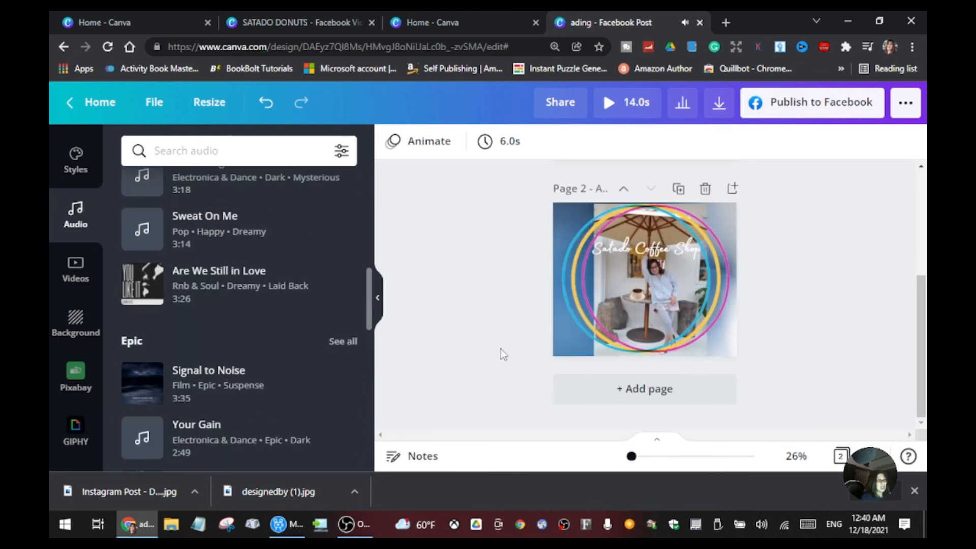
scroll(257, 389, "down", 5)
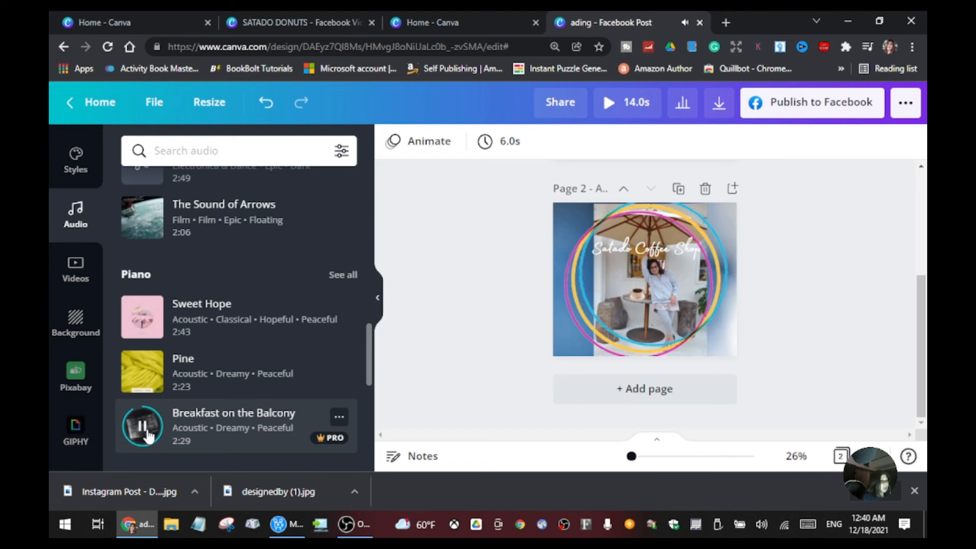
left_click(175, 429)
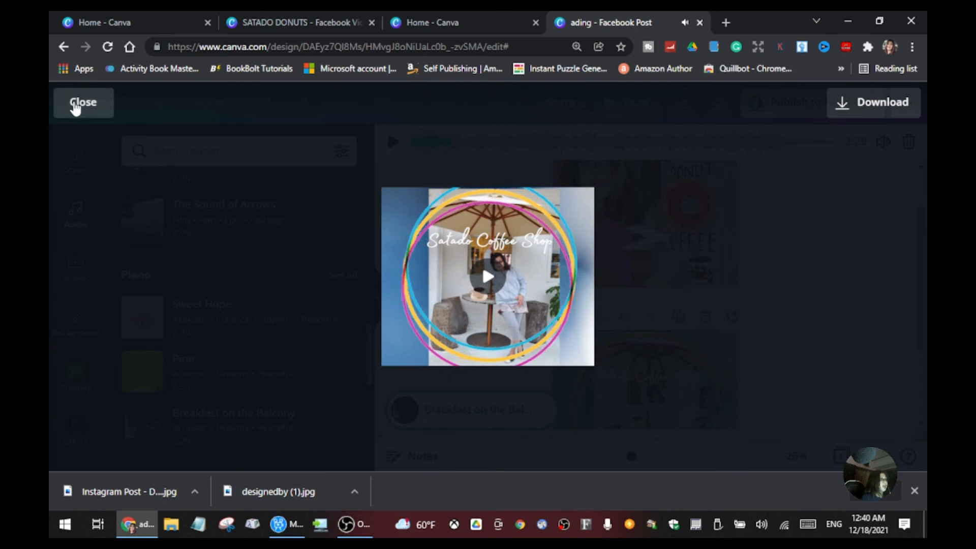
left_click(76, 104)
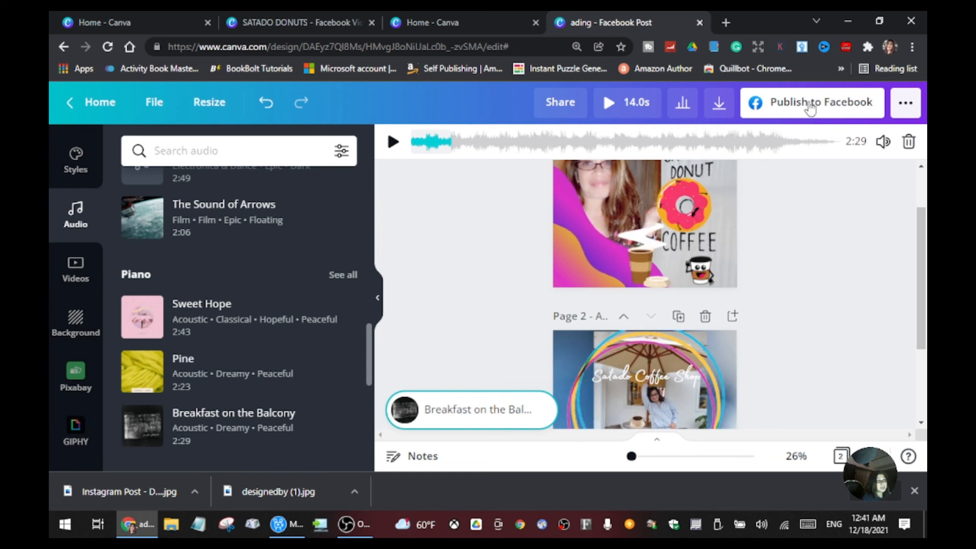
Step: Download both pages of the design as an MP4 video
left_click(905, 104)
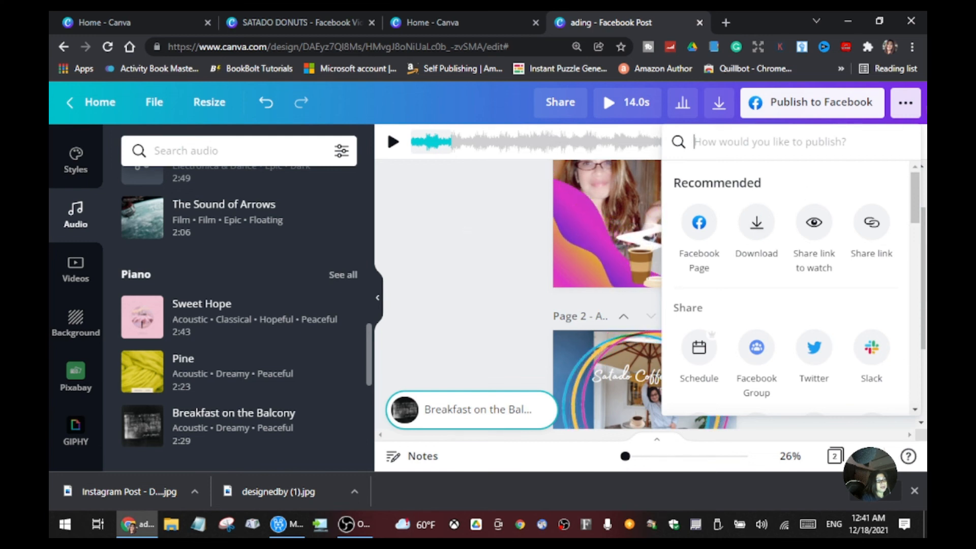
left_click(757, 239)
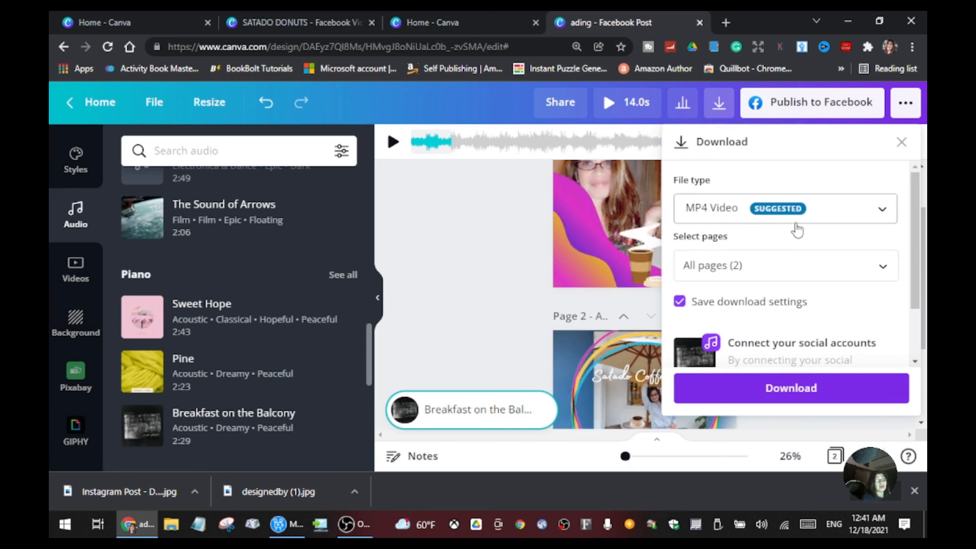
left_click(731, 266)
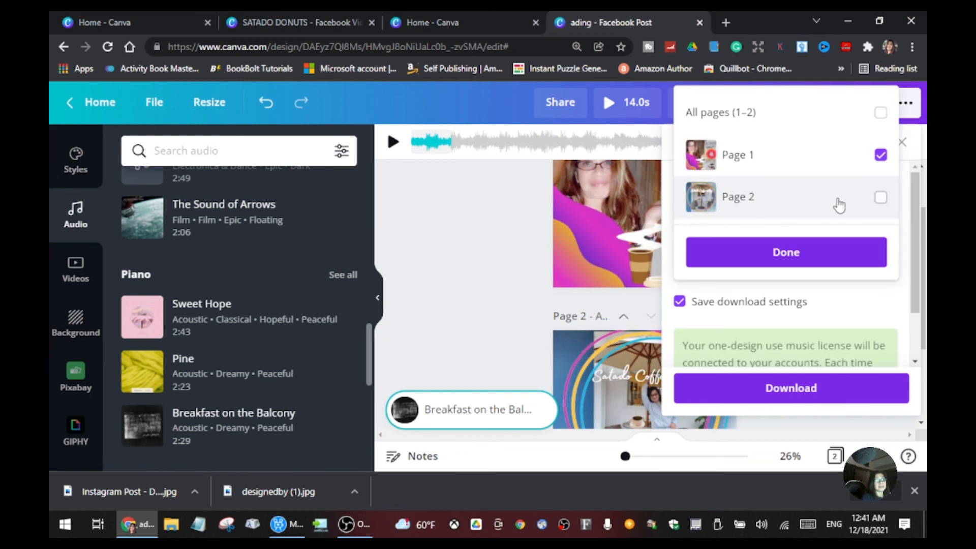
left_click(881, 198)
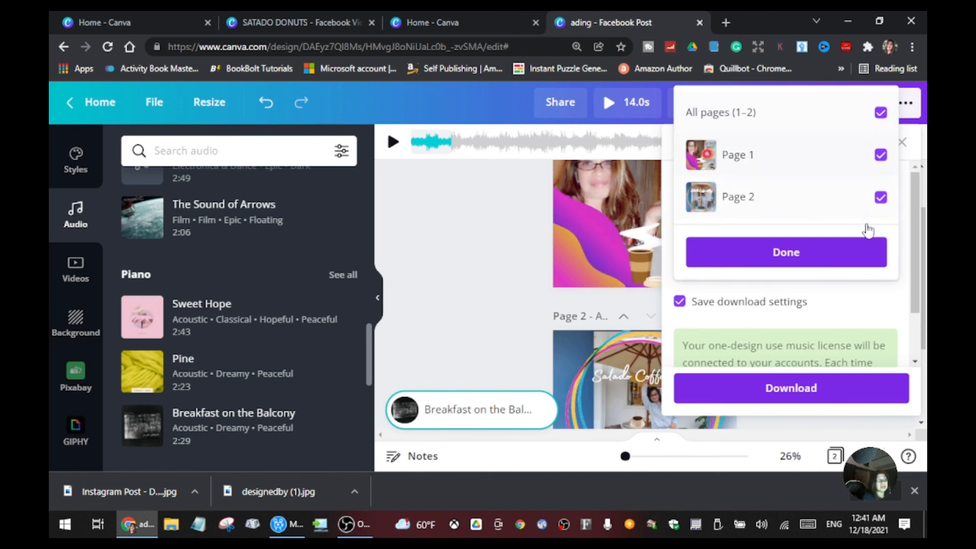
left_click(788, 252)
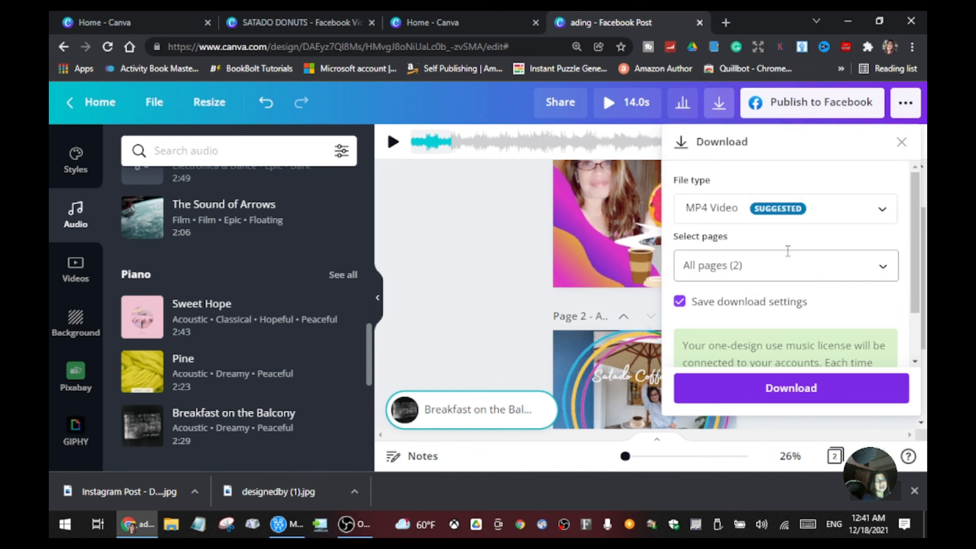
left_click(817, 390)
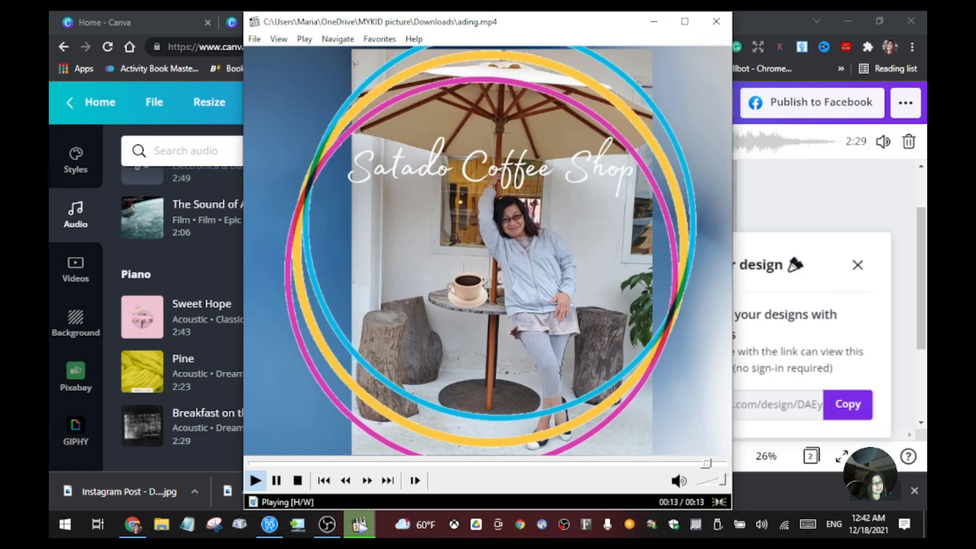
Step: Review the Facebook Page publishing information, including the authorisation note, and close it without connecting an account
scroll(782, 349, "down", 3)
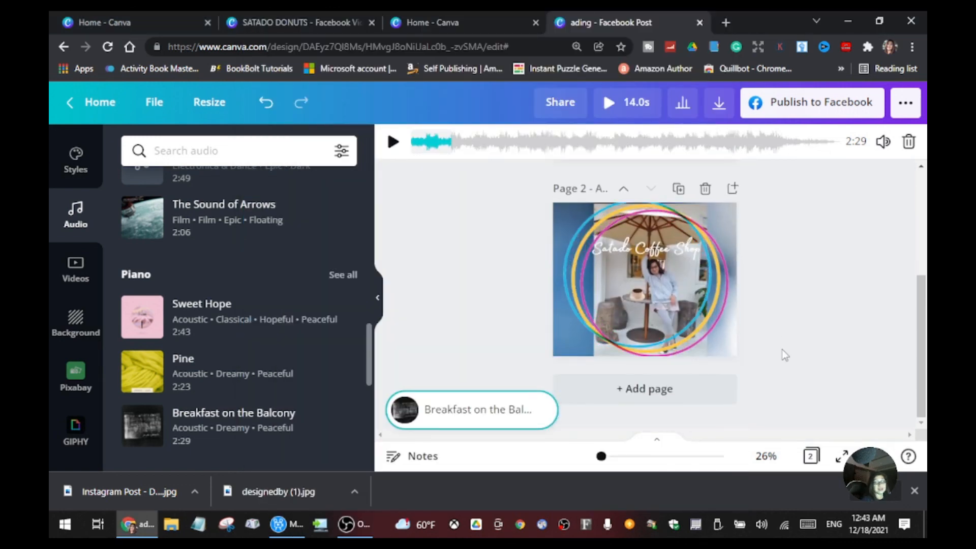
scroll(788, 346, "up", 5)
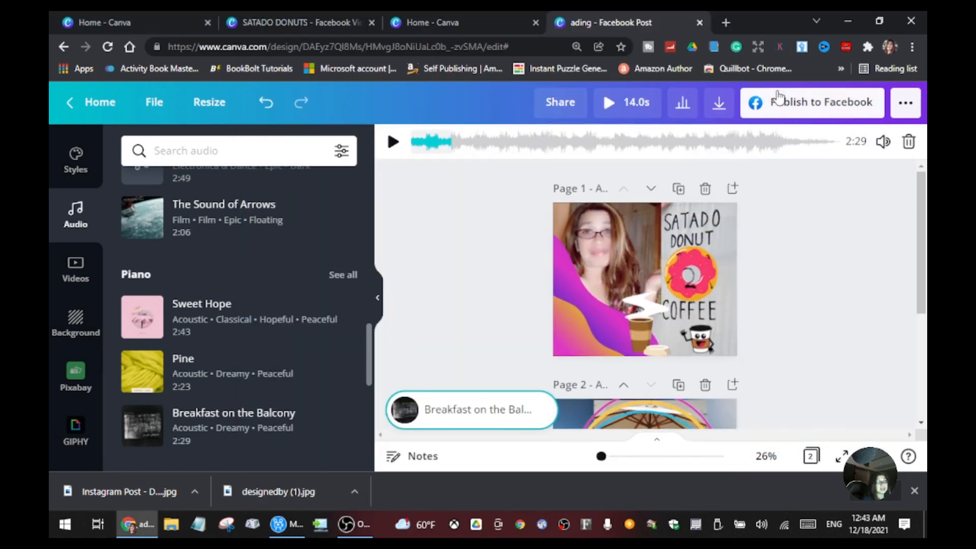
left_click(864, 104)
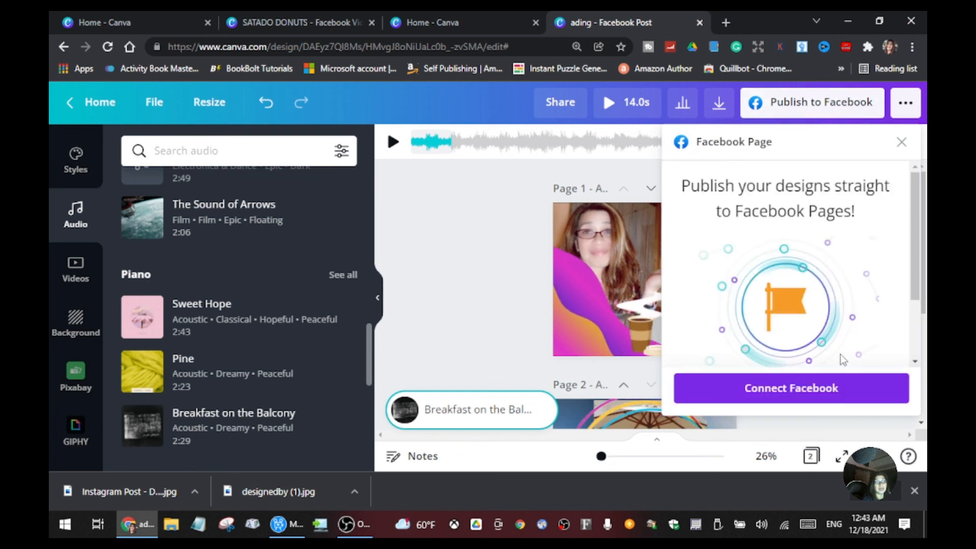
scroll(812, 330, "down", 2)
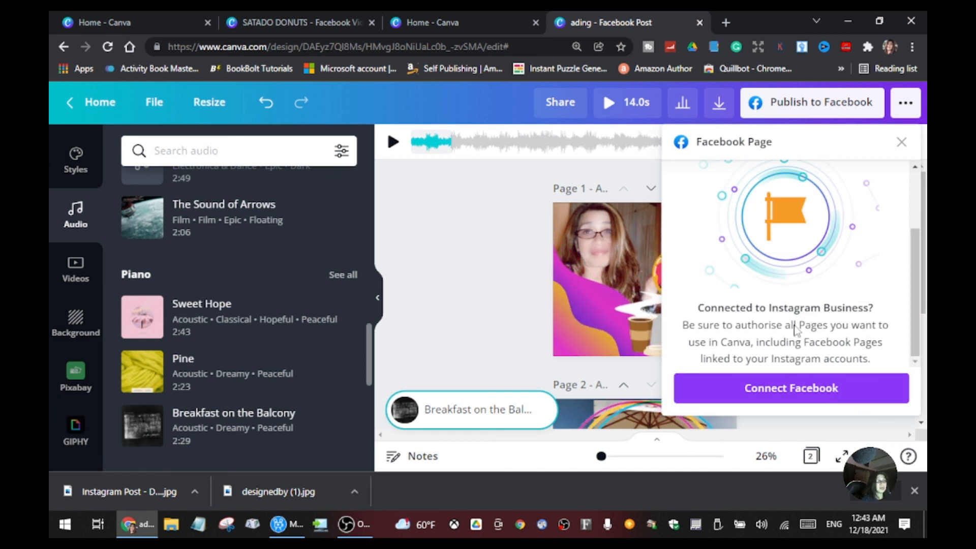
left_click(904, 143)
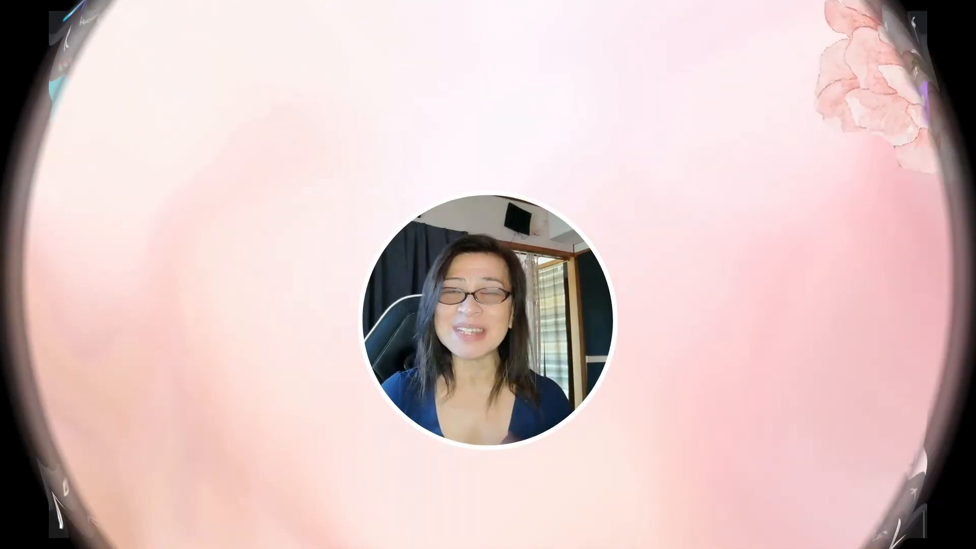